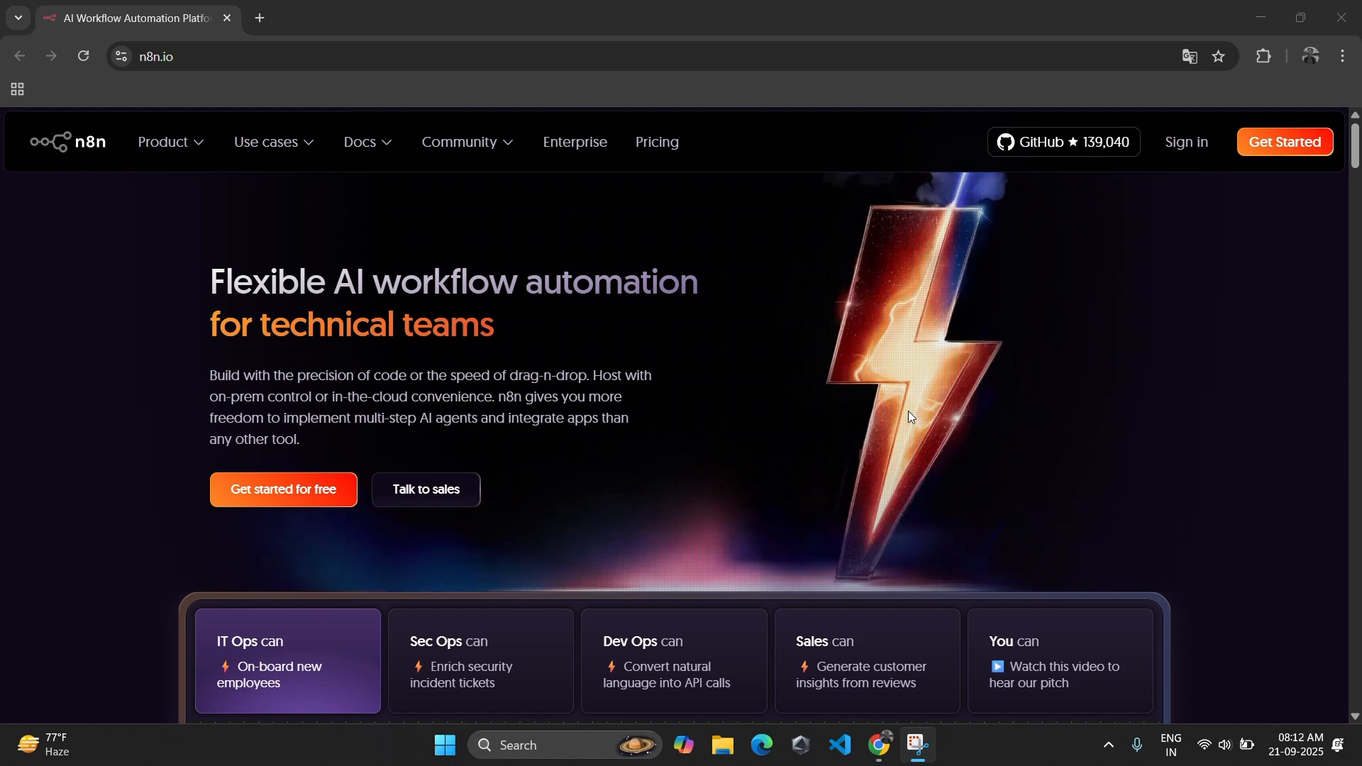
Step: Search the web for render in a new browser tab and open the Render cloud platform website
left_click(260, 20)
type("render")
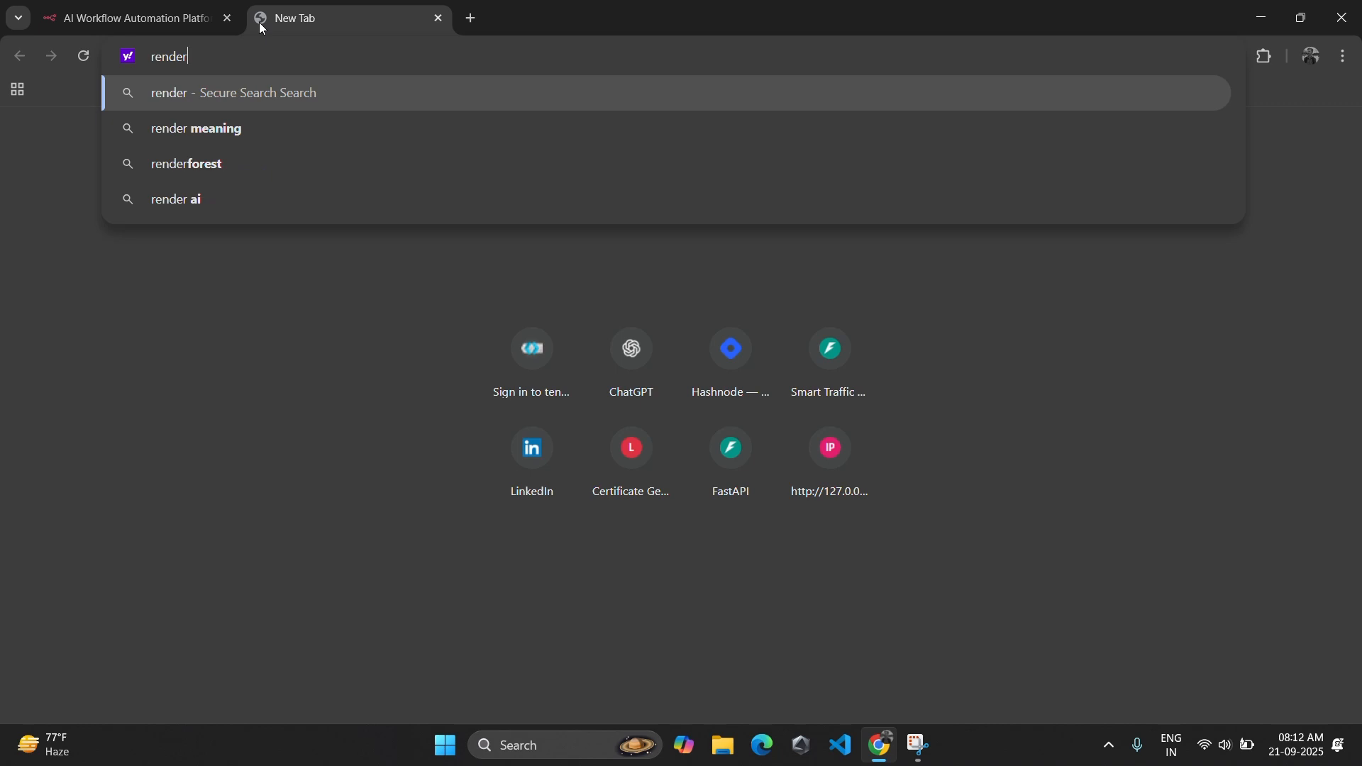
key("Return")
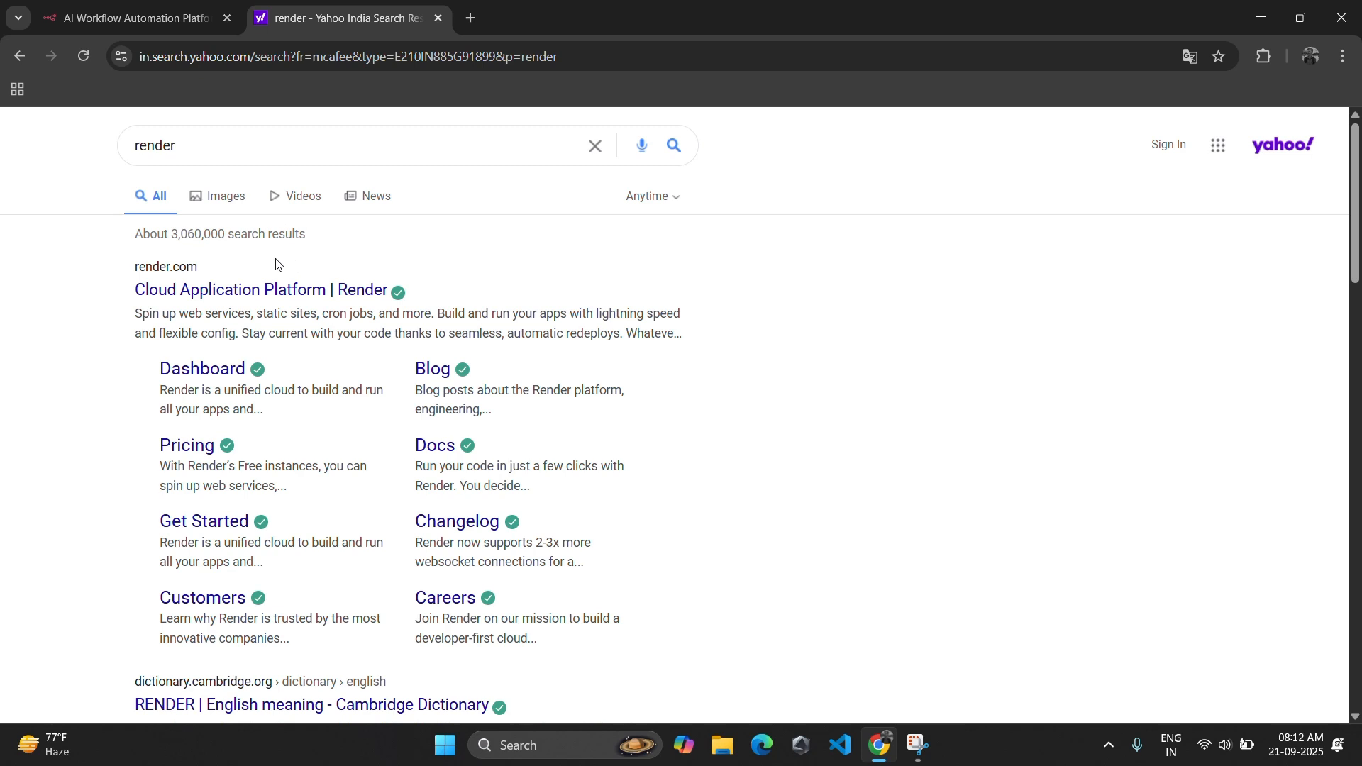
left_click(238, 290)
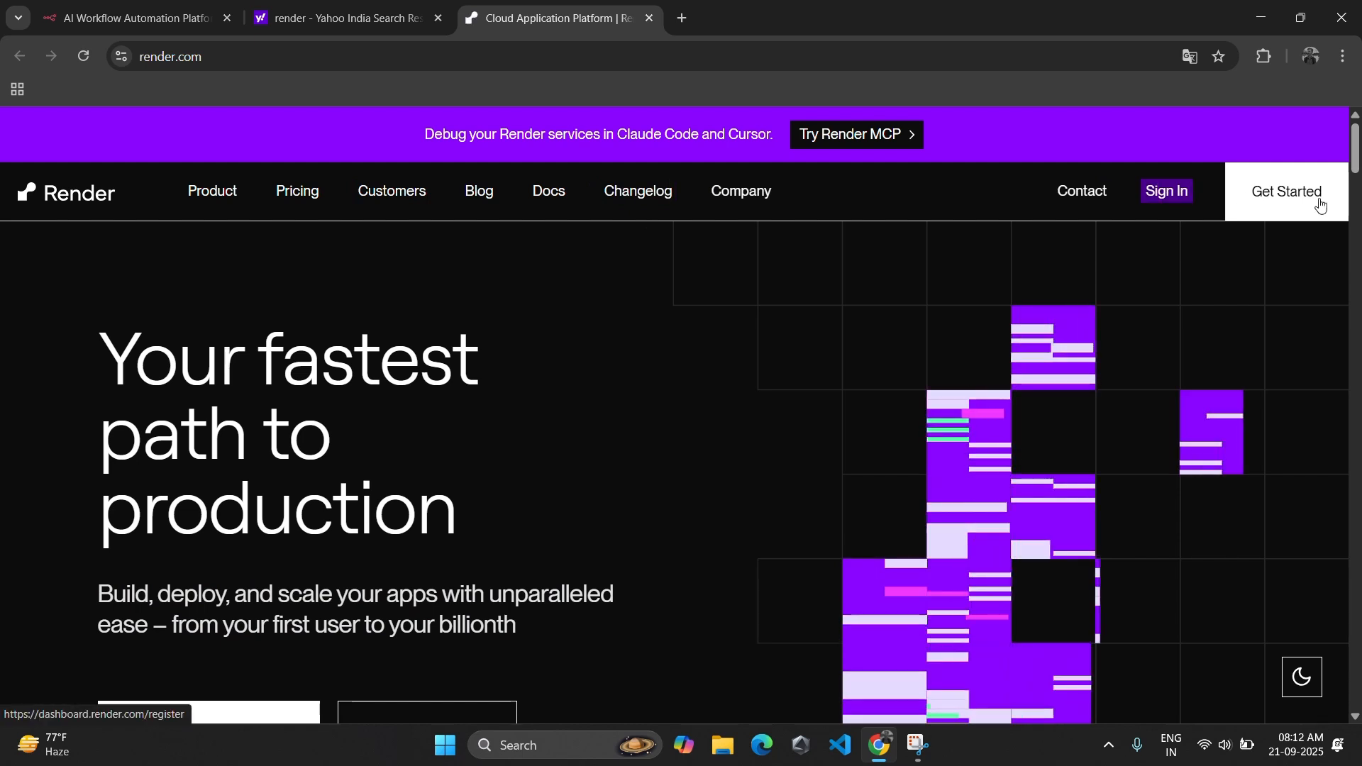
Step: Sign in to the Render dashboard with a Google account
left_click(1170, 196)
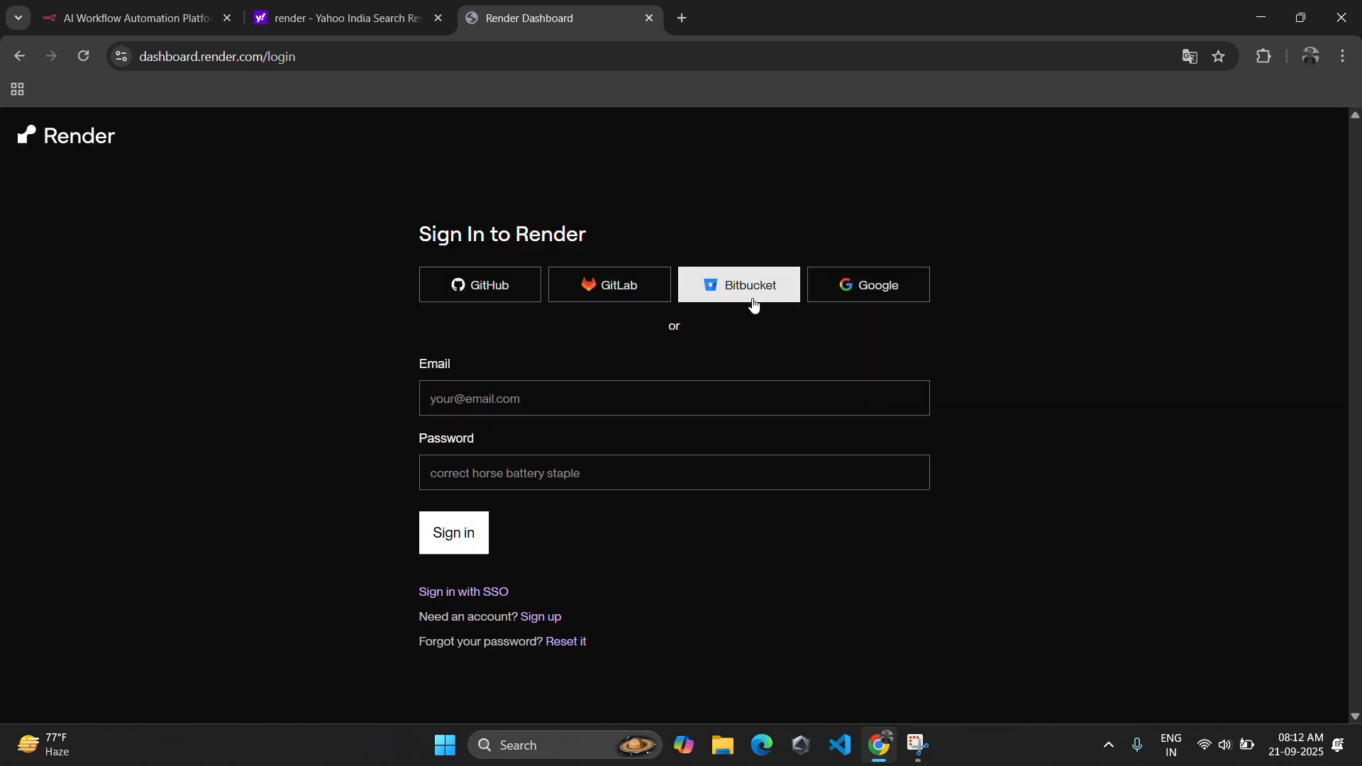
left_click(894, 281)
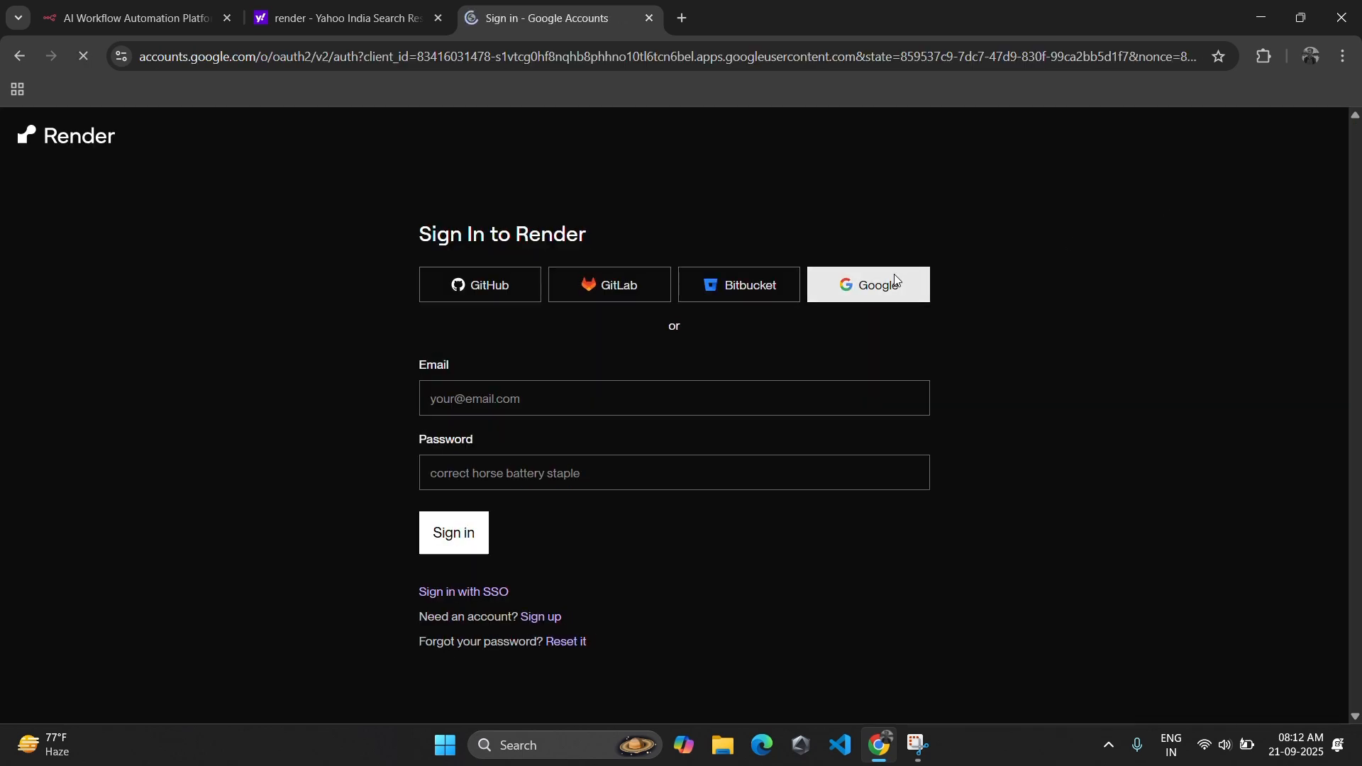
left_click(837, 332)
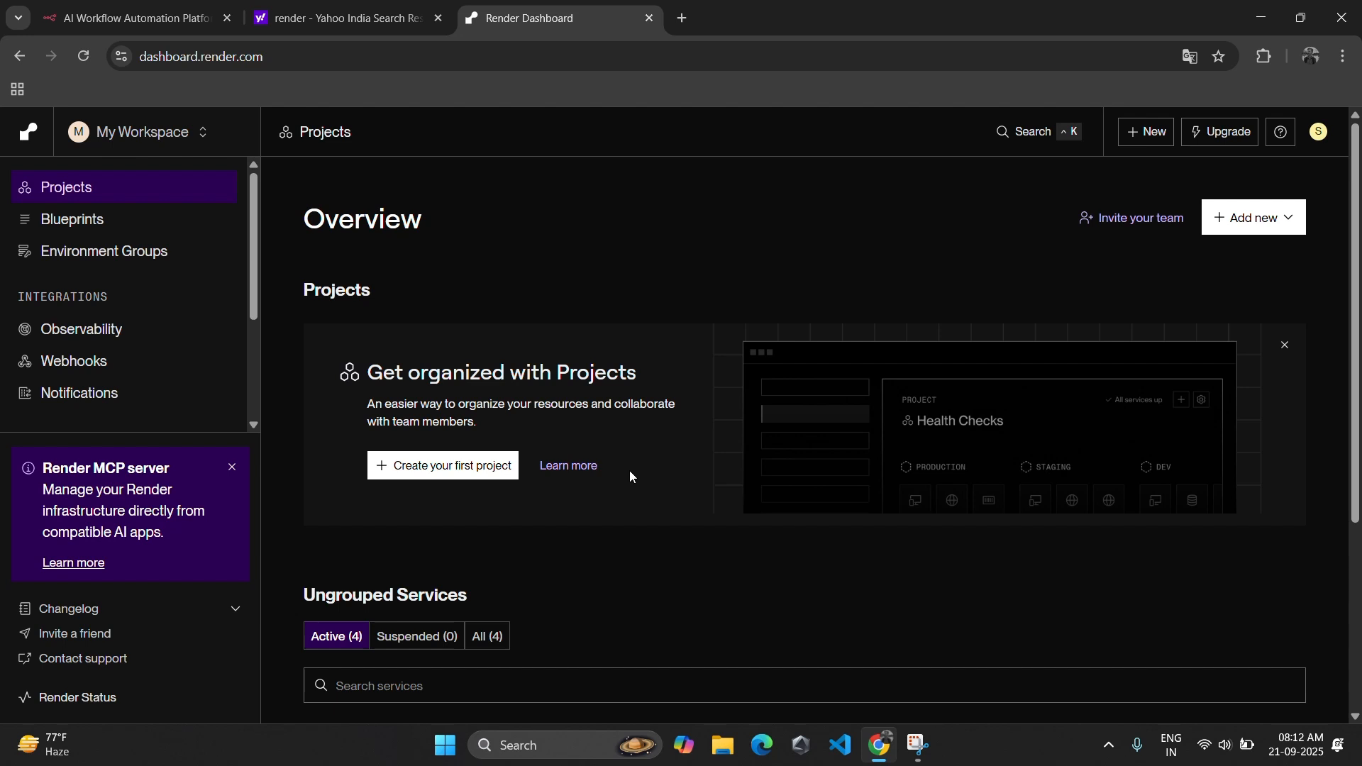
Step: Start a new web service and choose an existing image as its source code
left_click(1279, 225)
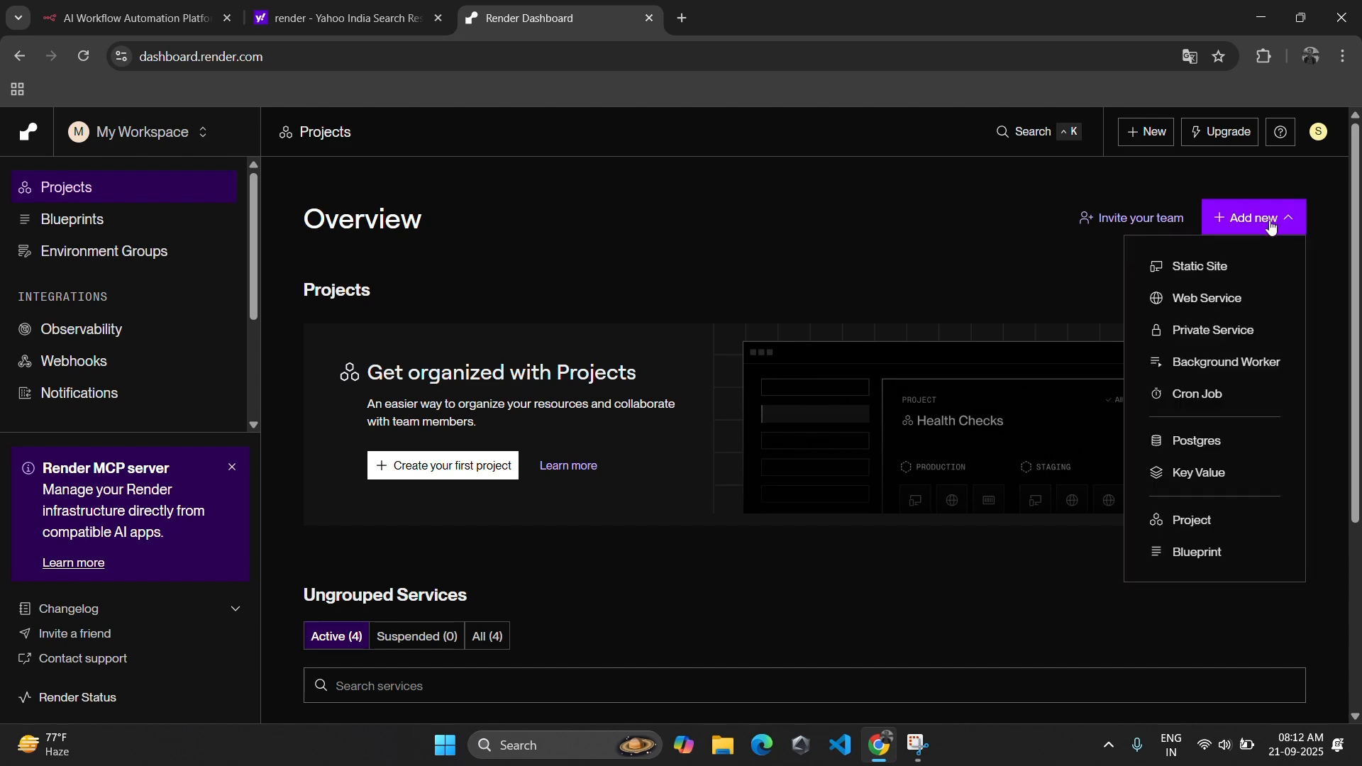
left_click(1190, 300)
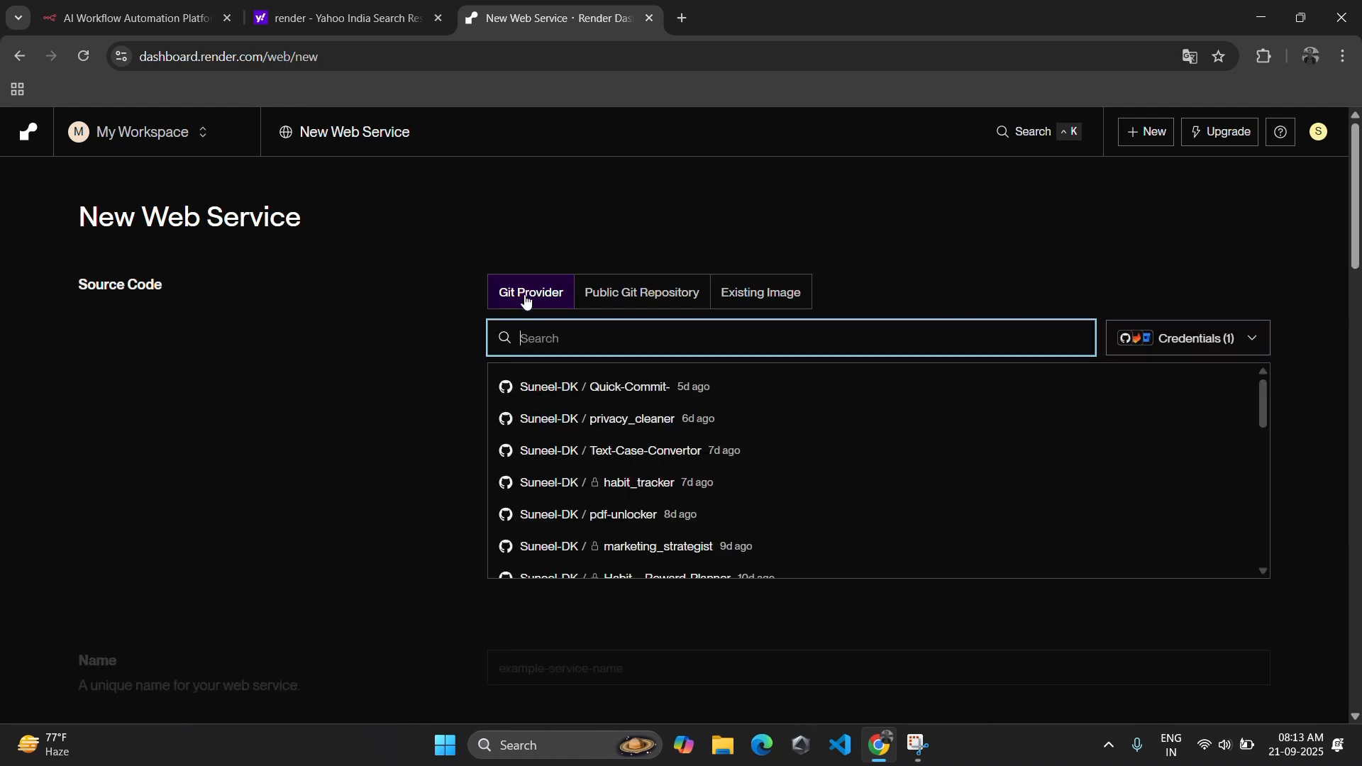
left_click(596, 293)
left_click(745, 296)
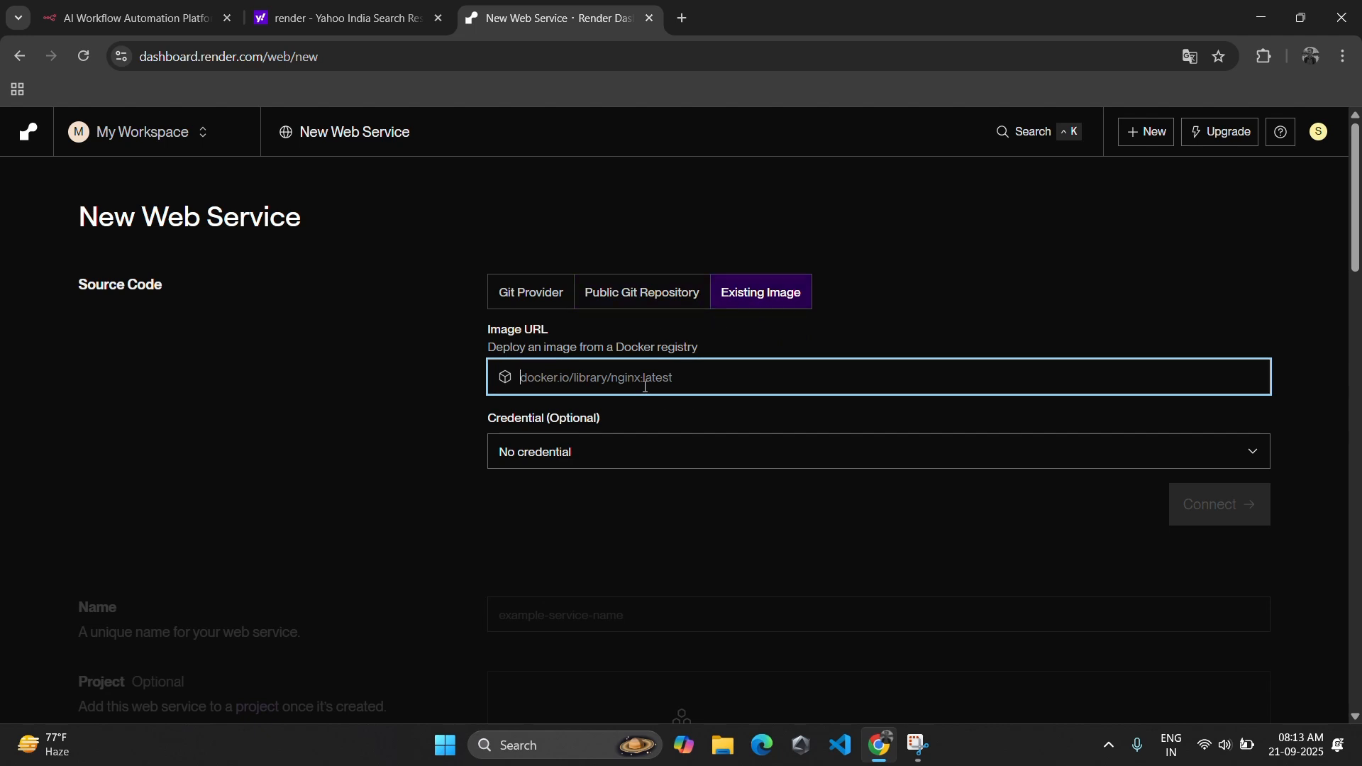
type("v")
double_click(615, 495)
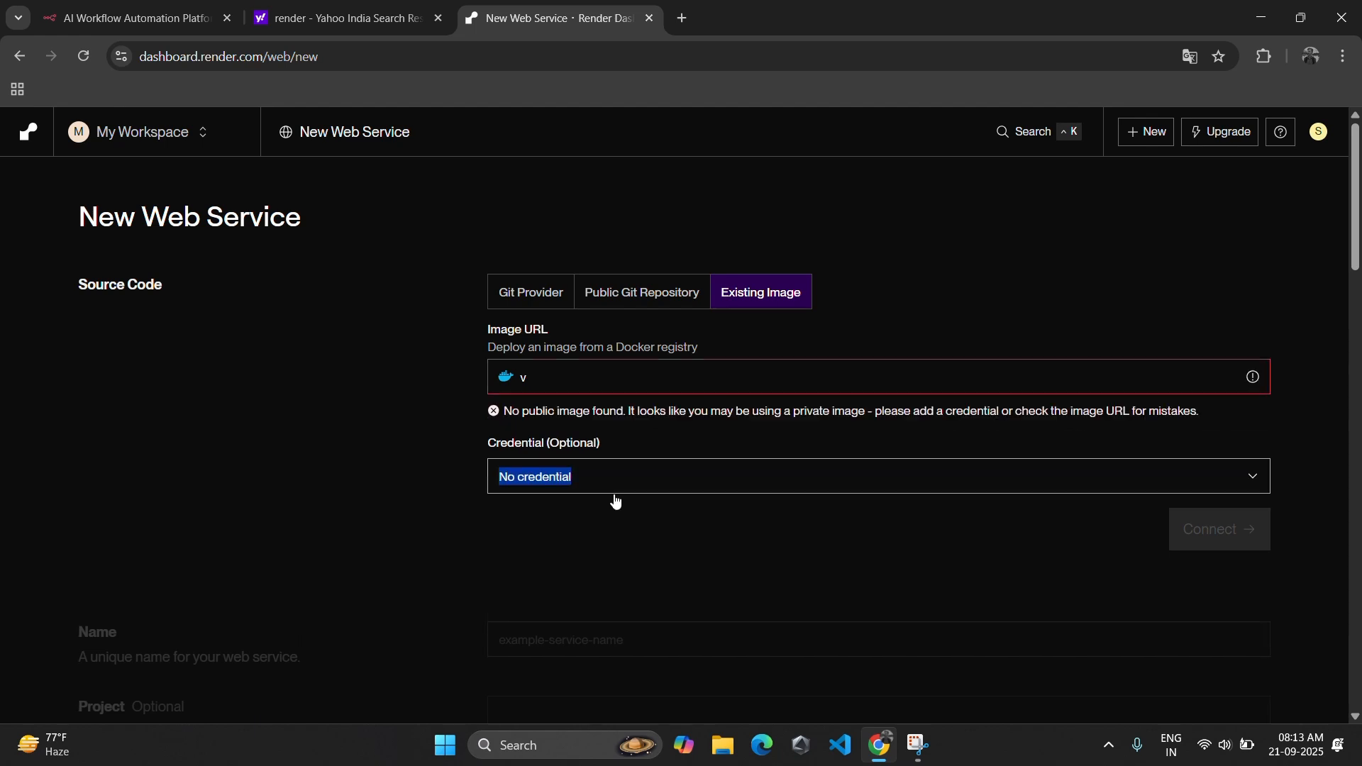
left_click(624, 371)
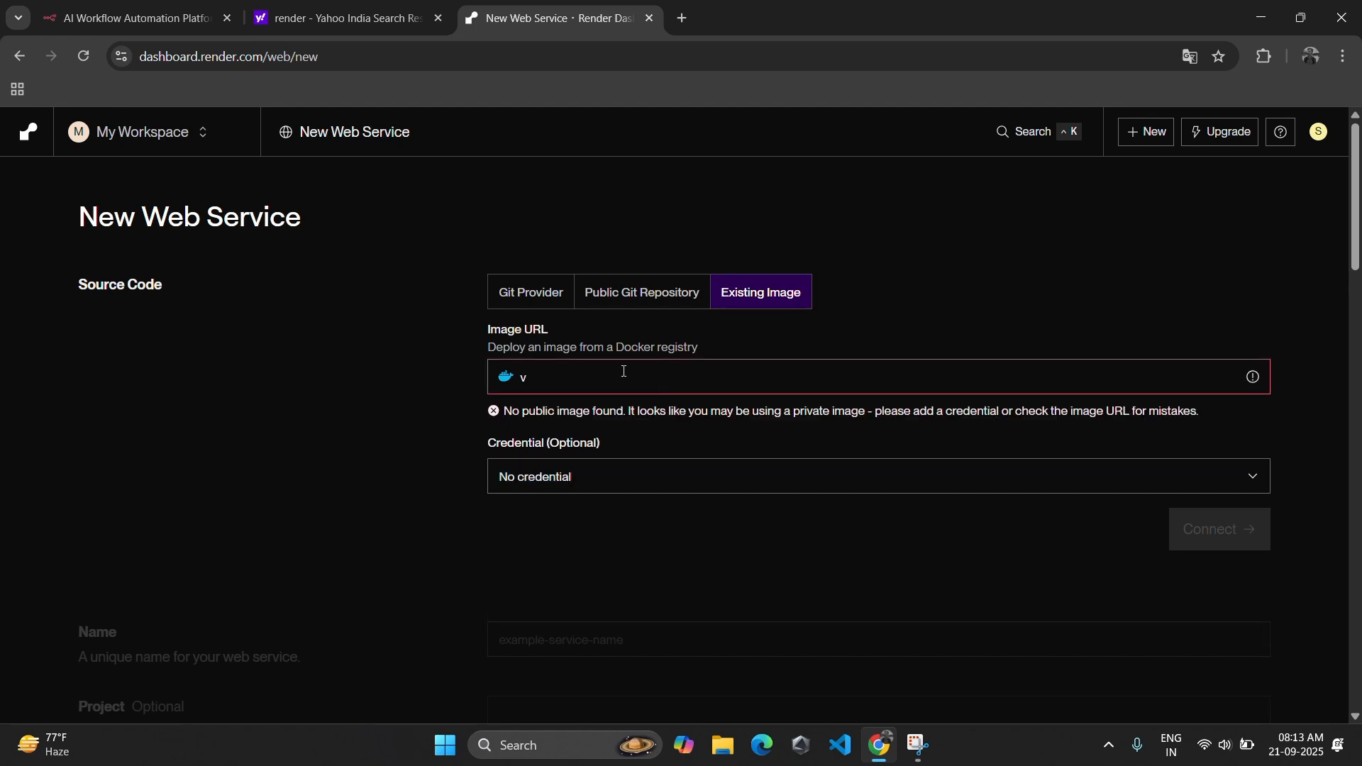
key("BackSpace")
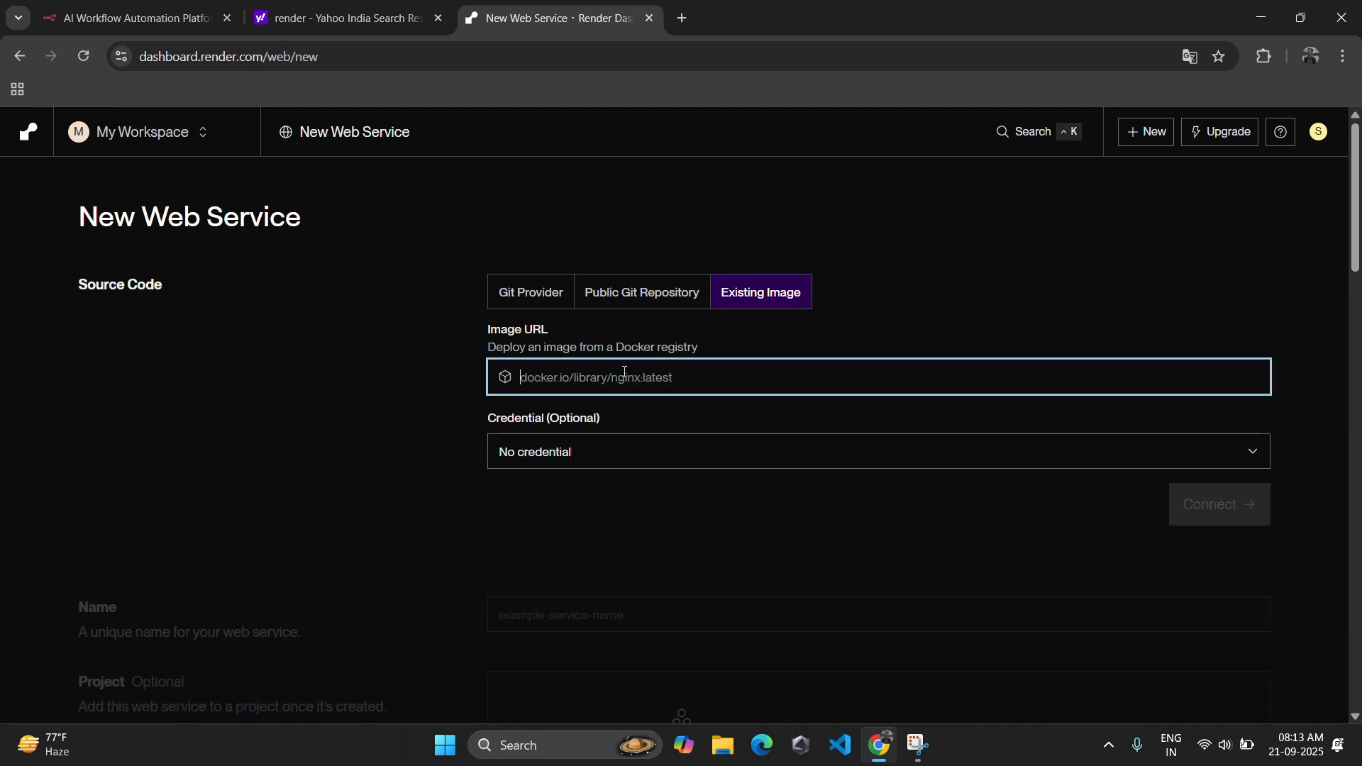
Step: Set the image URL to docker.n8n.io/n8nio/n8n and connect the image to the web service
key("super+v")
scroll(612, 650, "down", 3)
left_click(628, 607)
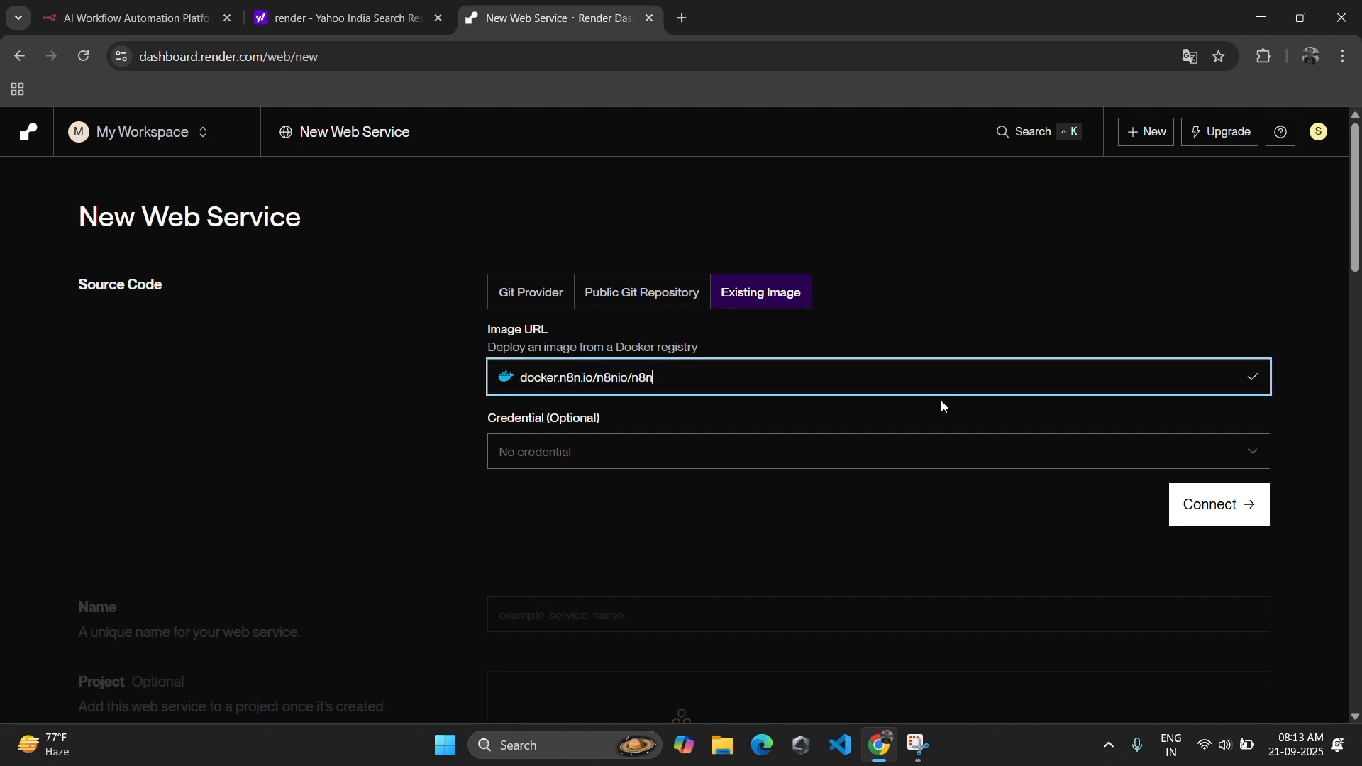
left_click(1193, 506)
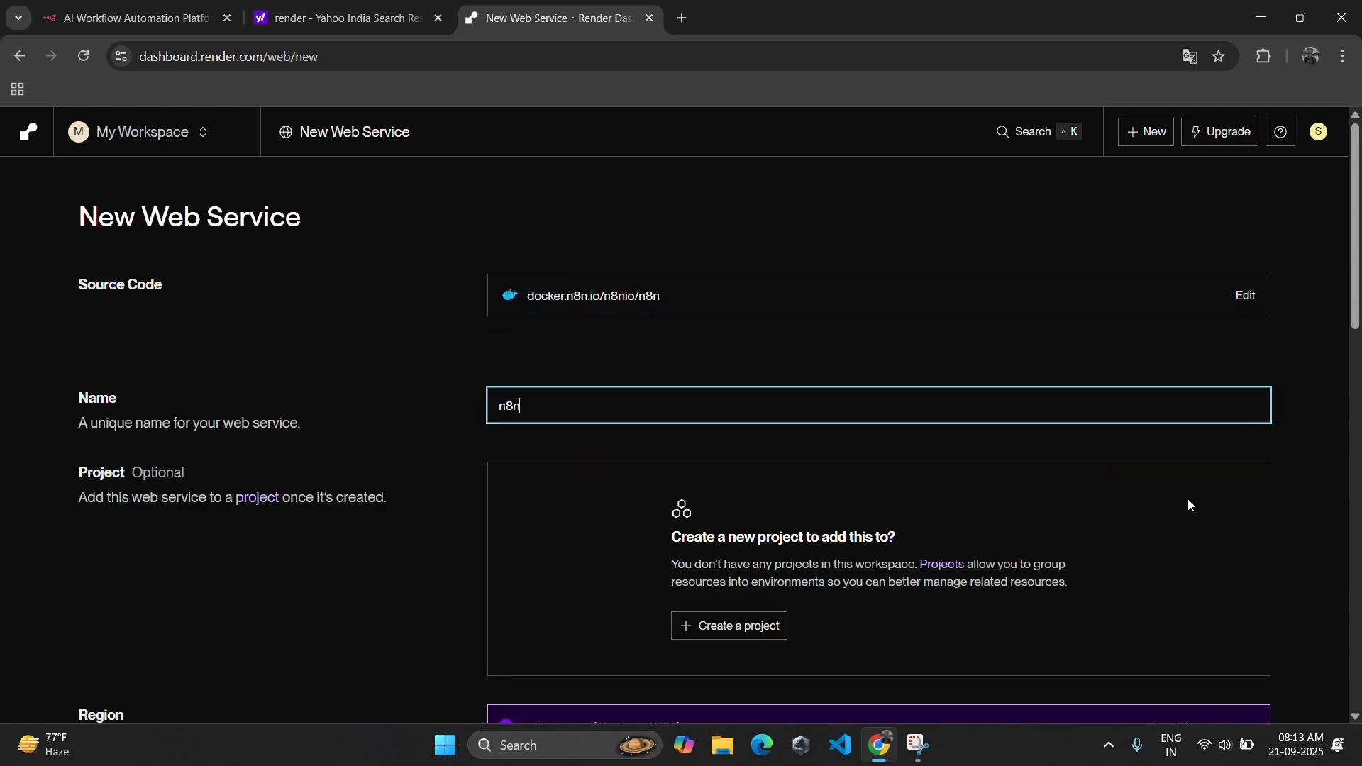
Step: Choose the Free instance type for the n8n web service and deploy it
scroll(656, 454, "down", 4)
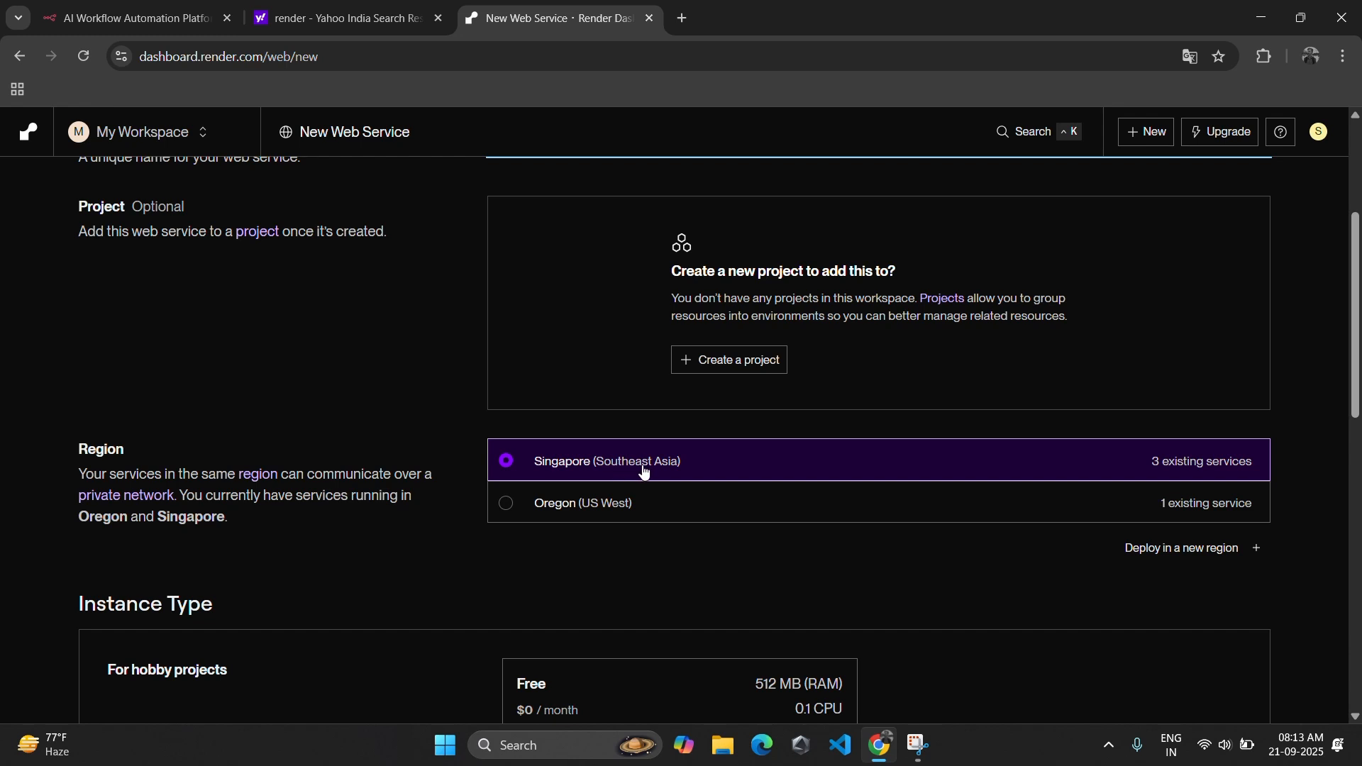
scroll(645, 468, "down", 1)
scroll(312, 403, "down", 2)
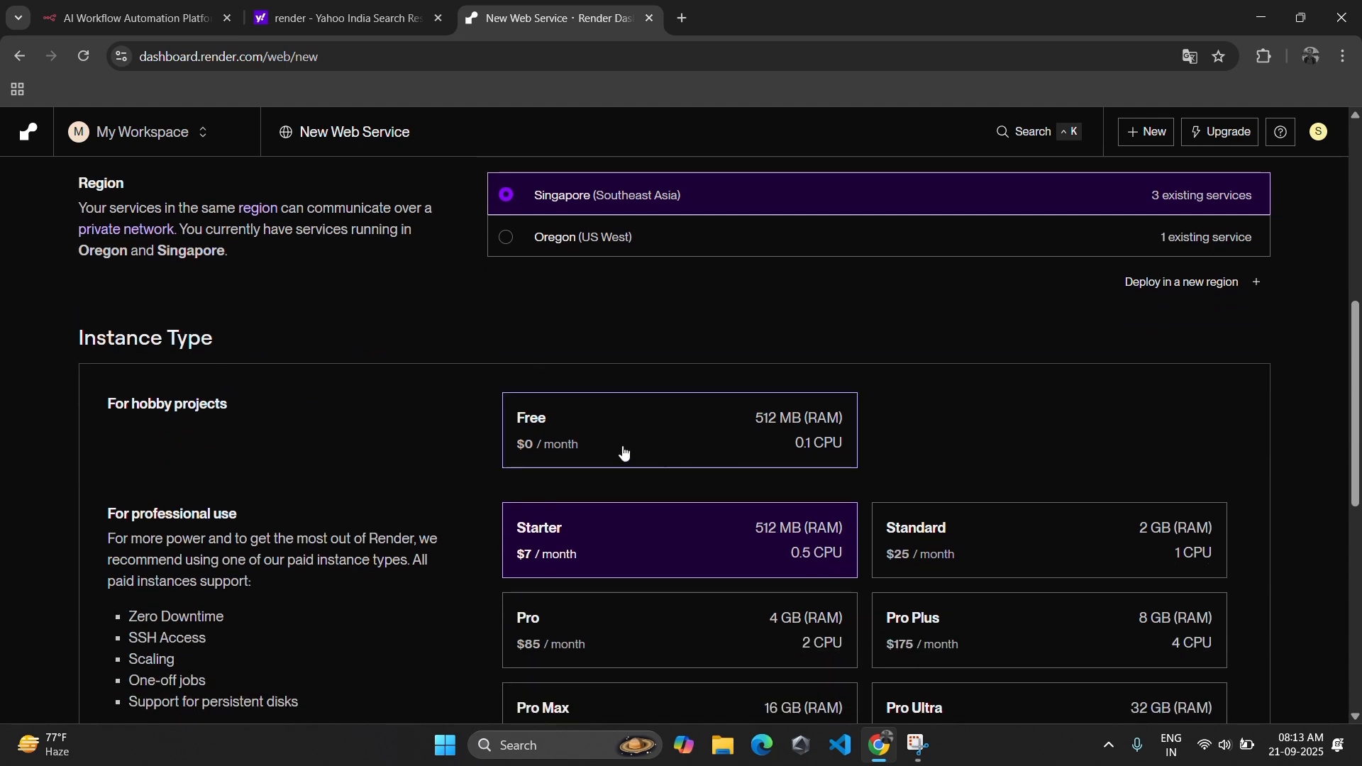
left_click(710, 445)
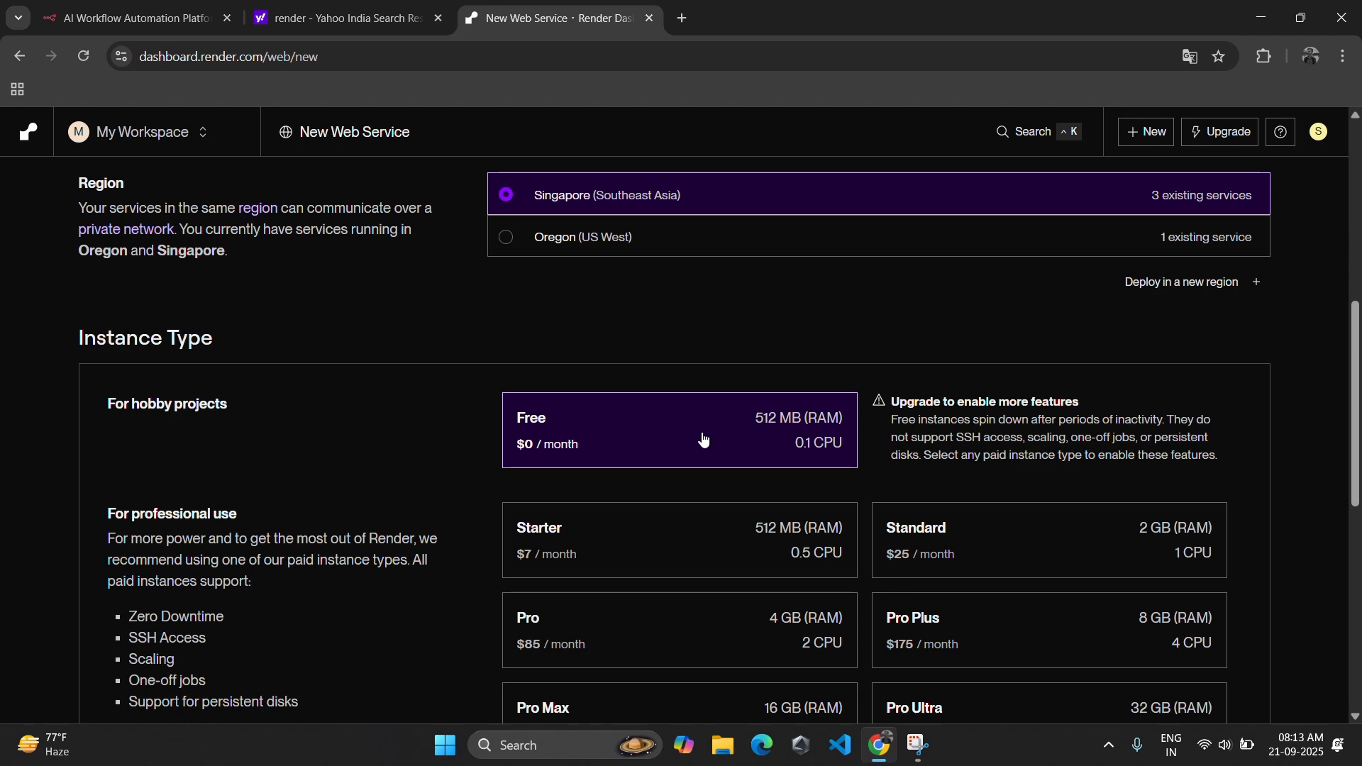
scroll(704, 440, "down", 8)
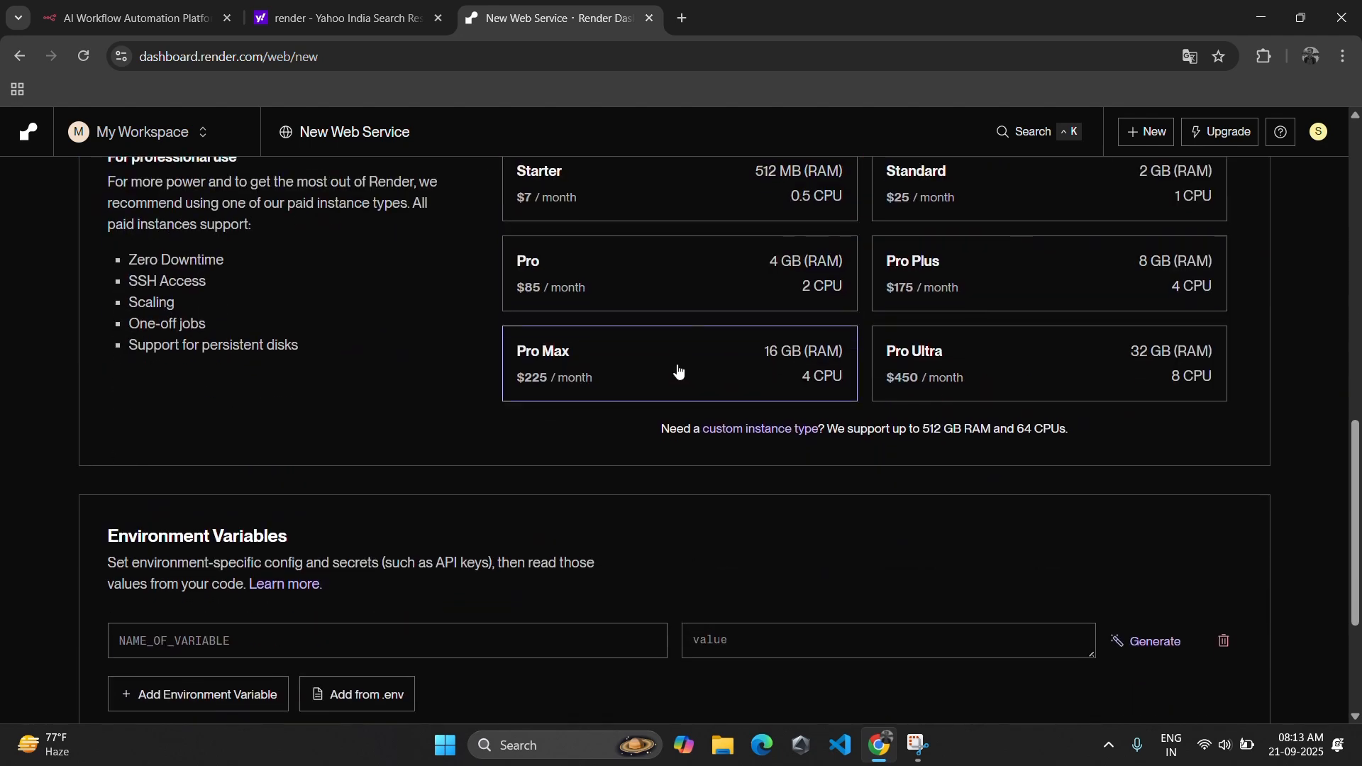
left_click(186, 630)
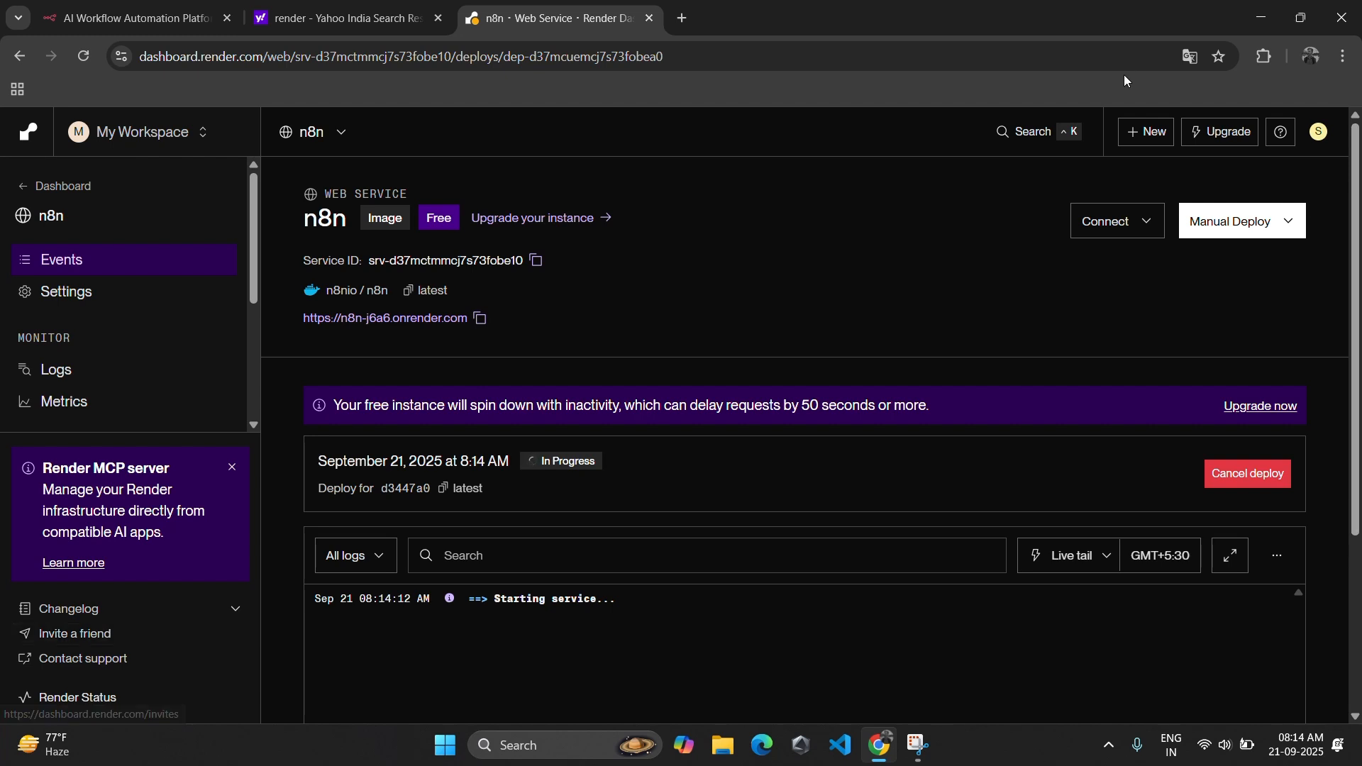
Step: Close the Render search results, search the web for cronjob in a new tab, and open the cron-job.org website
scroll(858, 343, "down", 1)
scroll(404, 358, "up", 1)
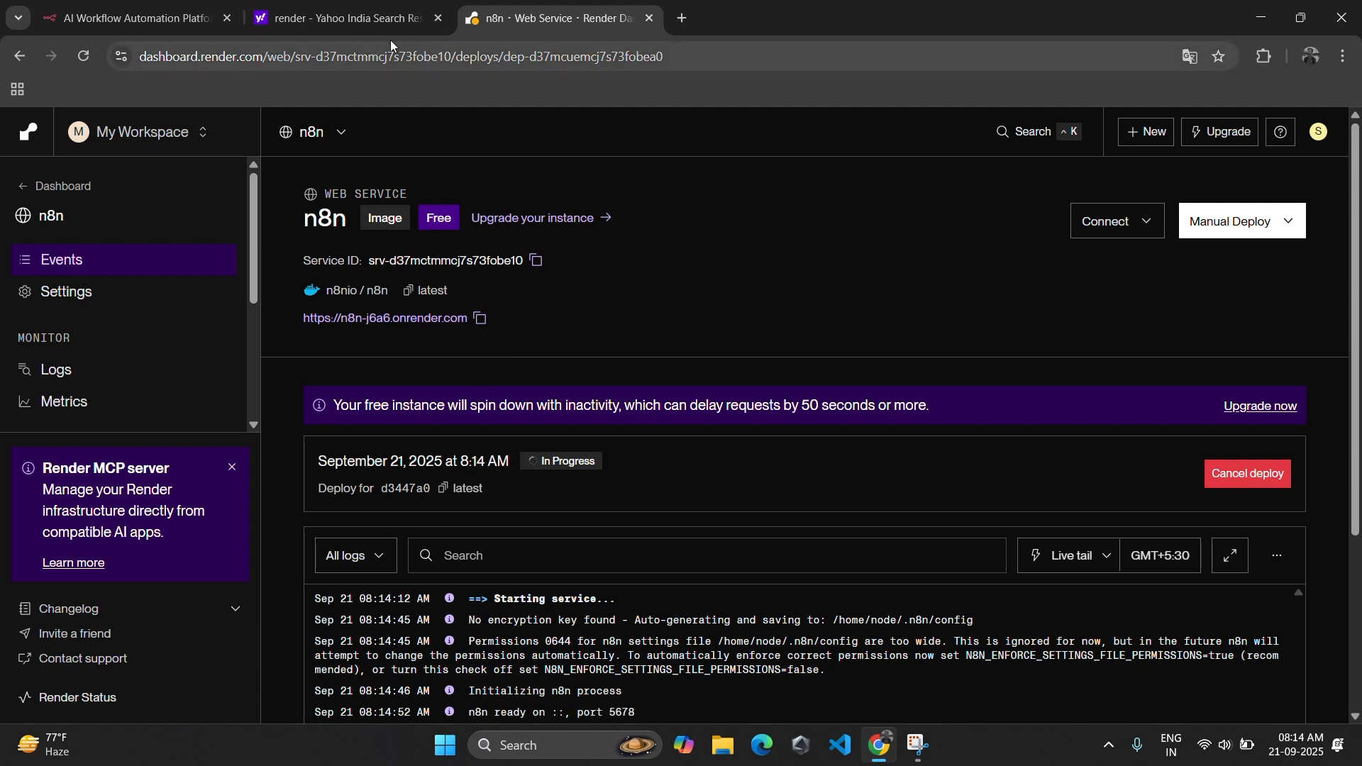
left_click(438, 18)
left_click(470, 18)
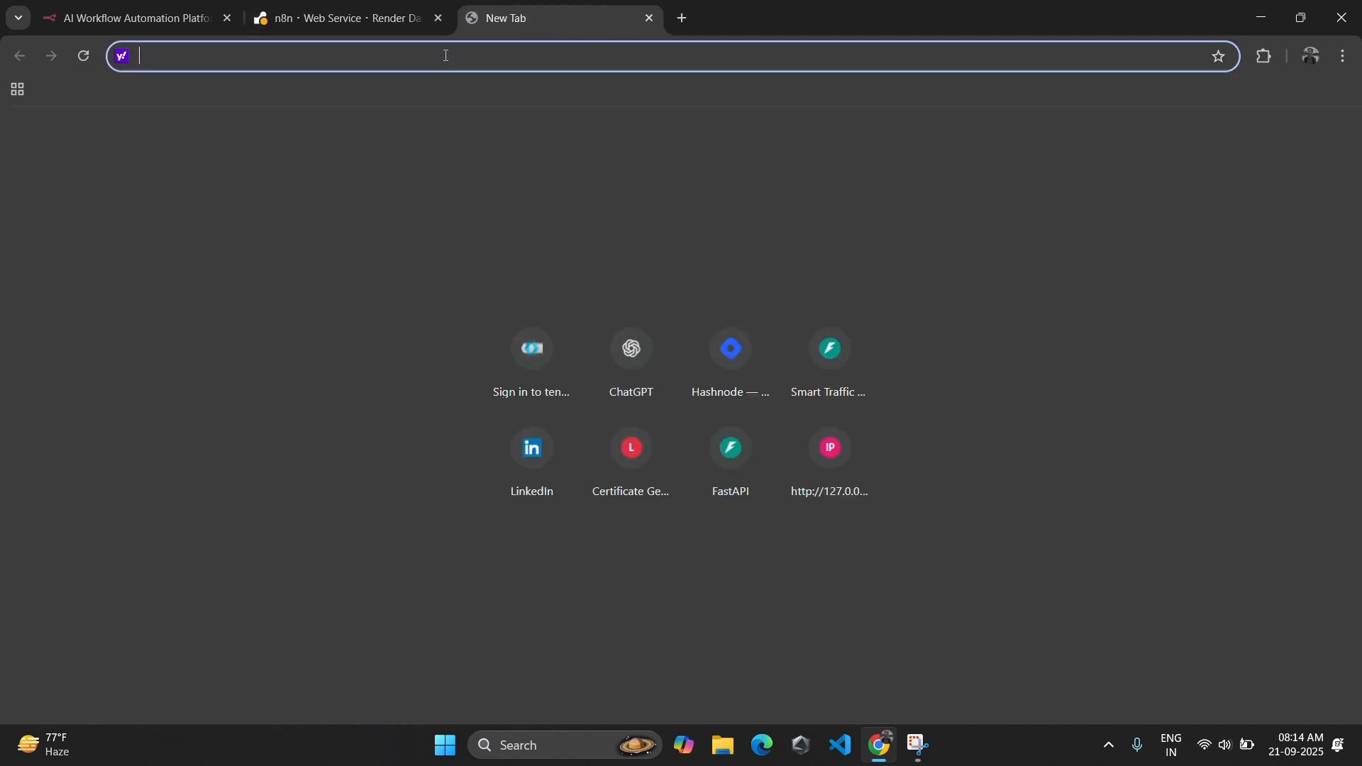
type("cronjob")
key("Return")
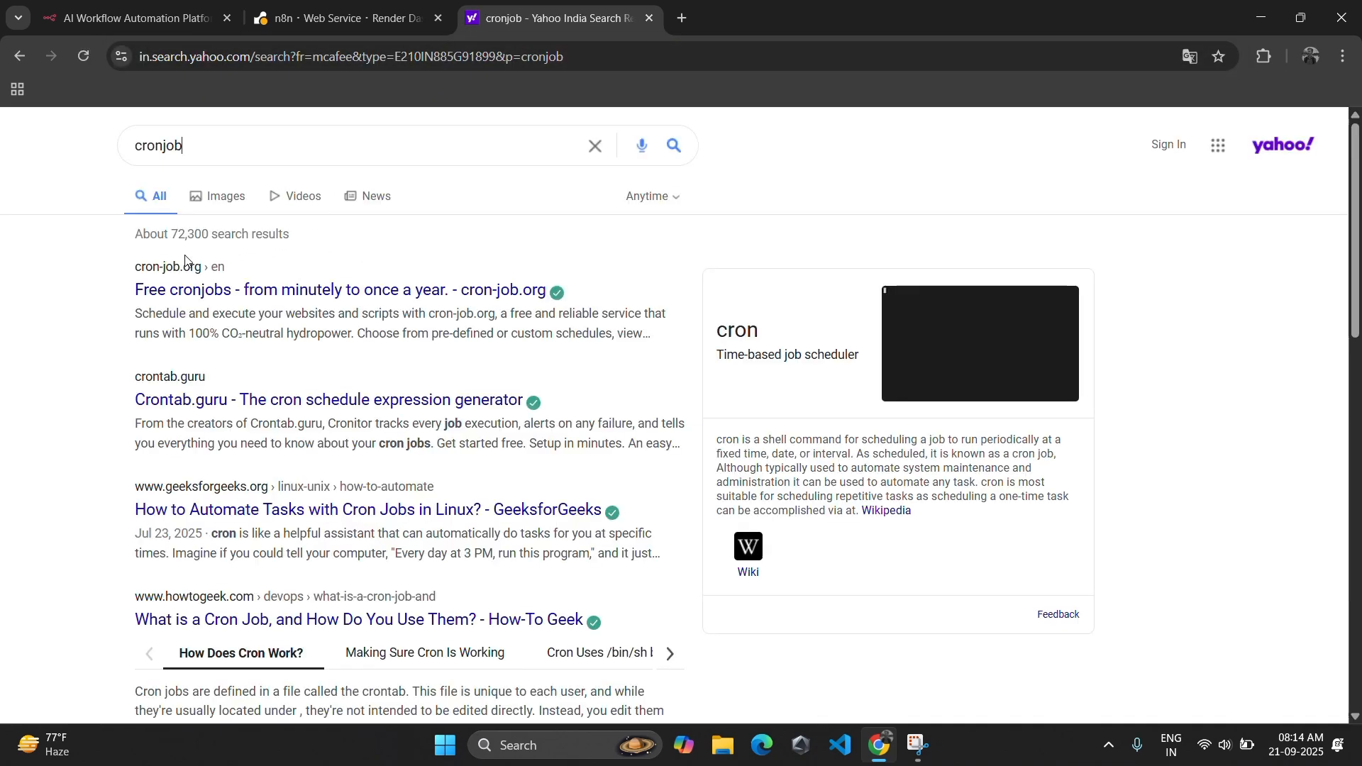
left_click(209, 291)
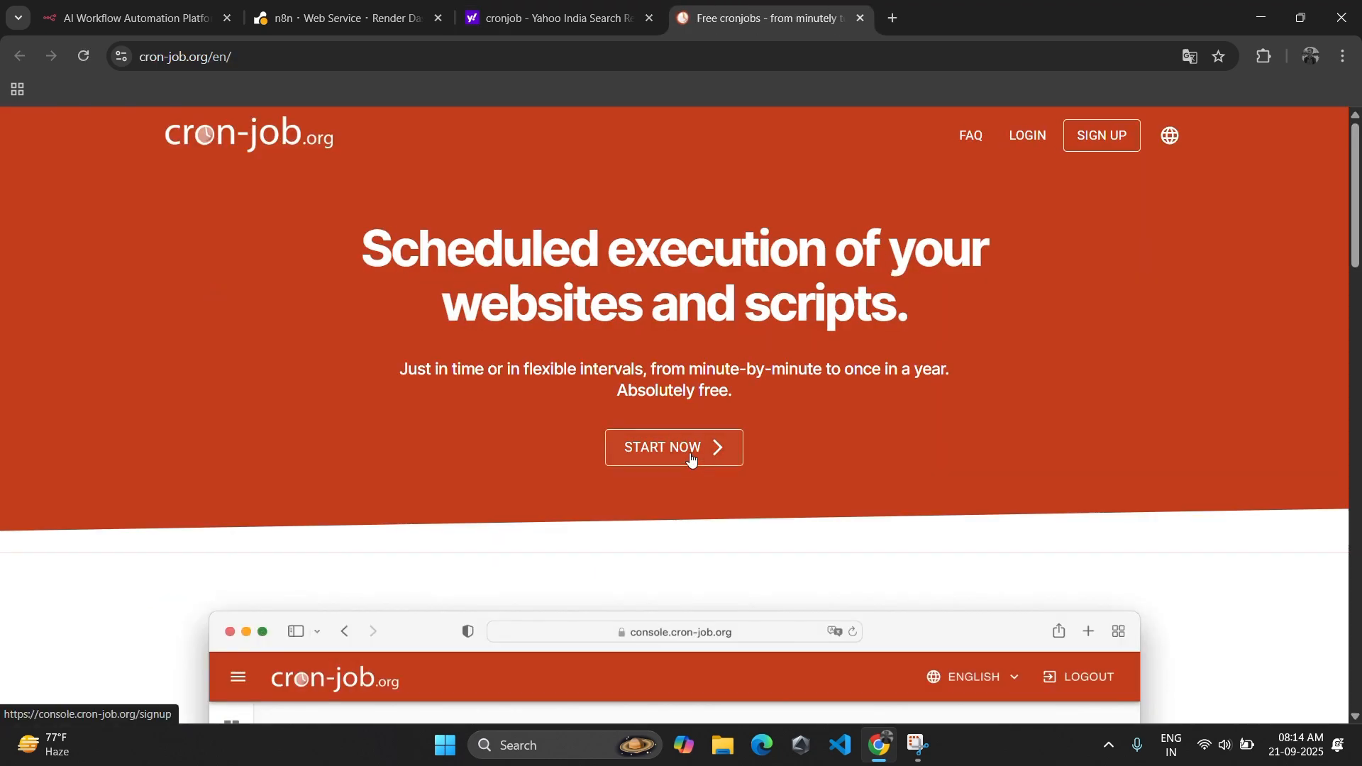
Step: Log in to cron-job.org with the account e-mail and password, and decline saving the password in the browser
left_click(1027, 135)
left_click(699, 360)
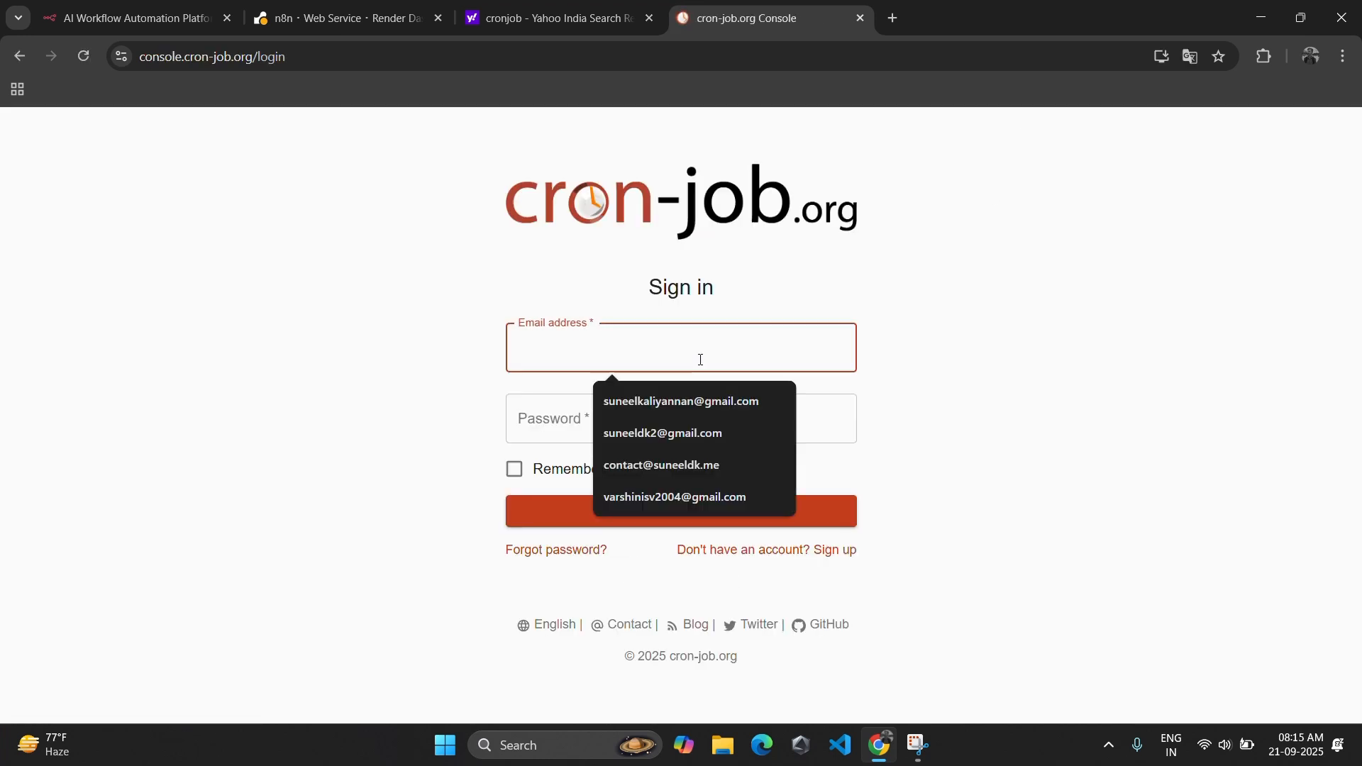
left_click(616, 433)
type("•••••••")
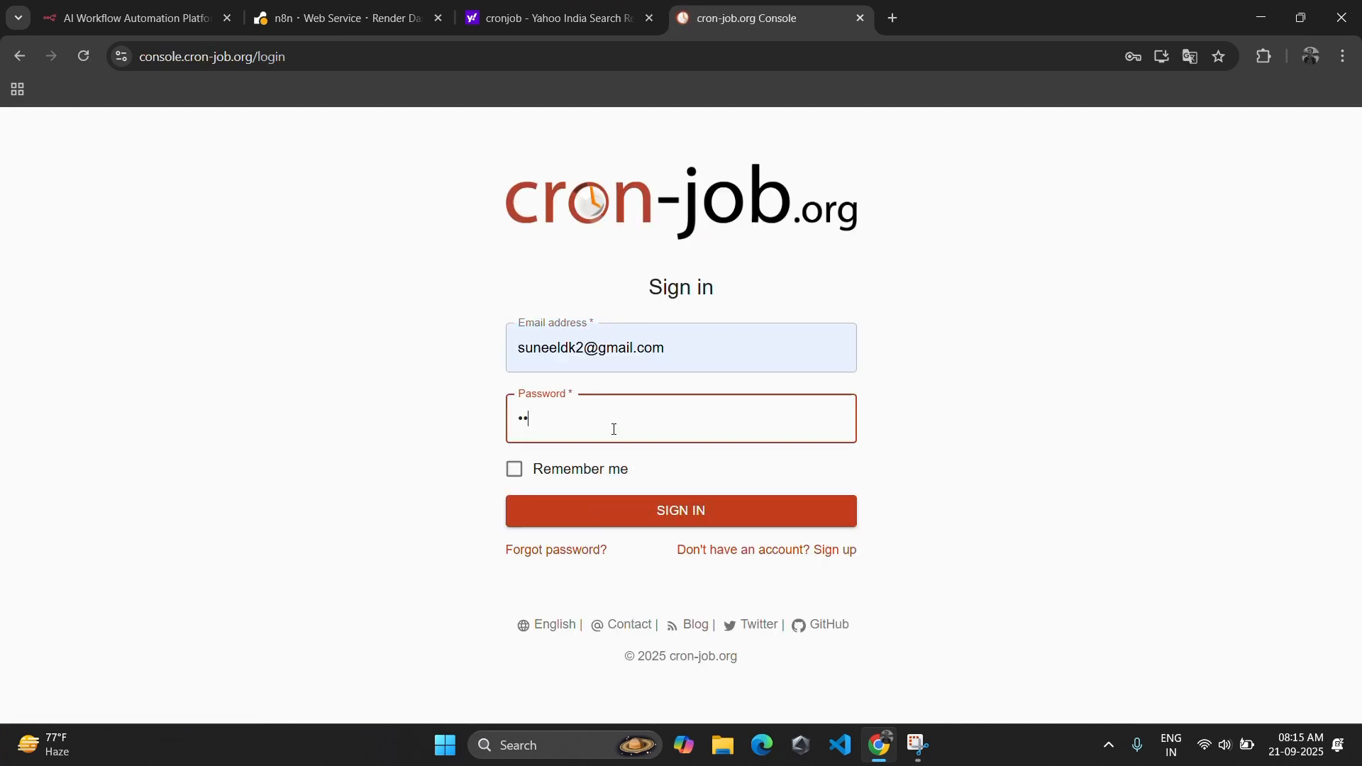
type("•")
left_click(663, 510)
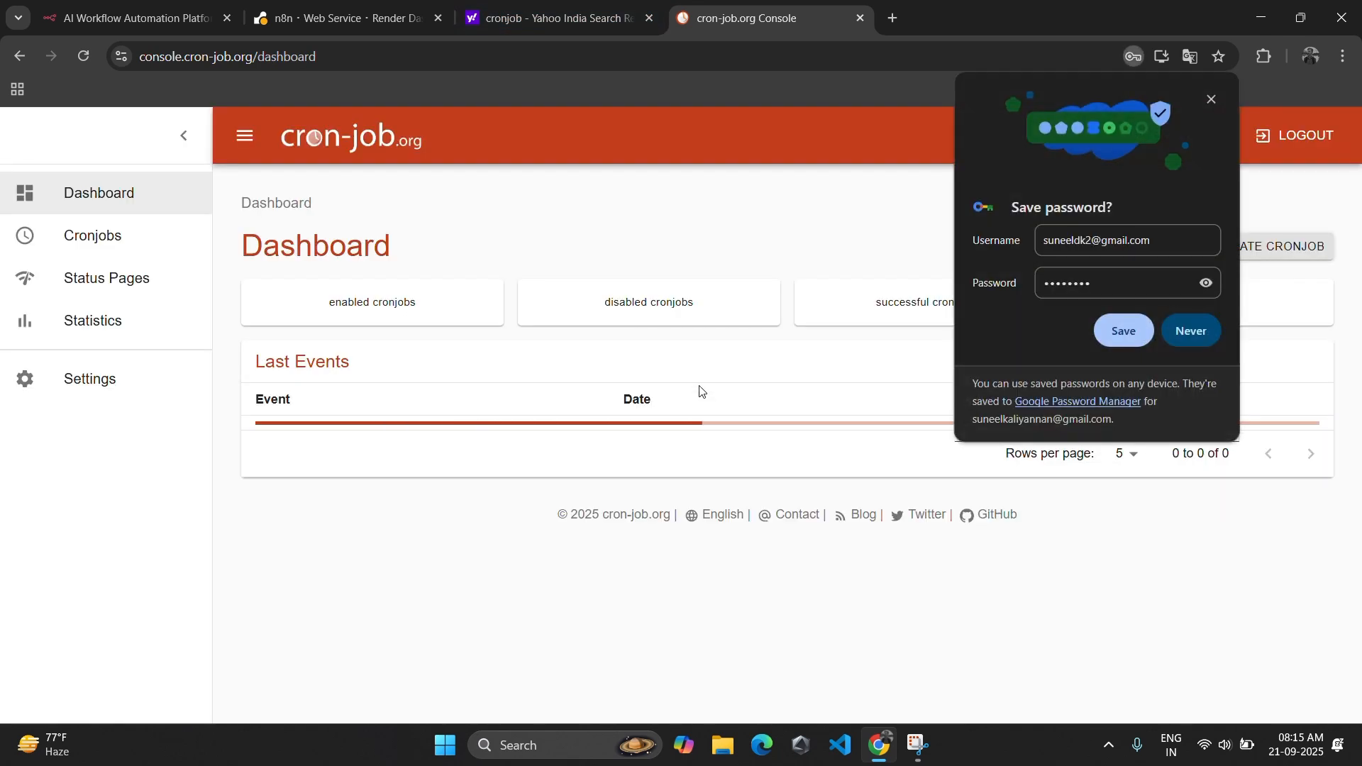
left_click(1187, 333)
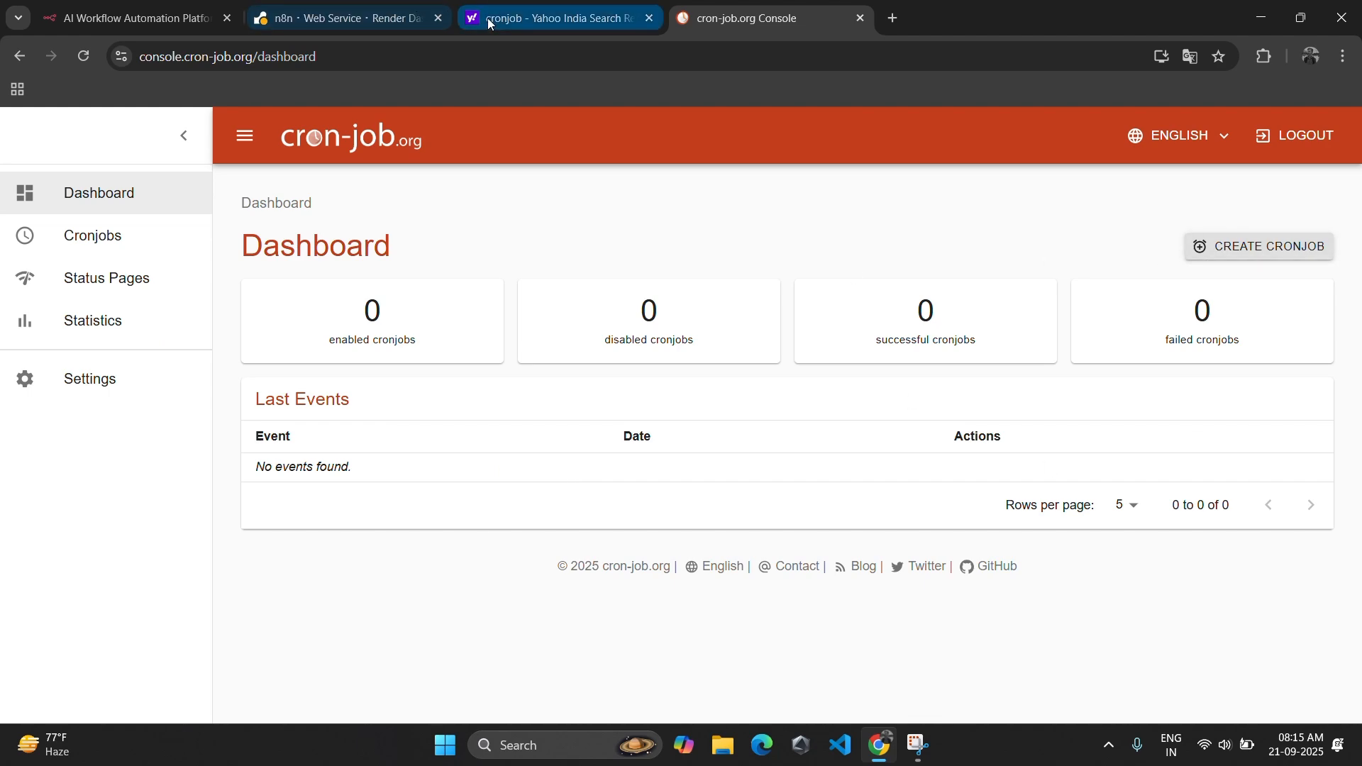
Step: Return to the n8n service on Render and examine its deploy logs, public URL and free-instance inactivity notice
left_click(384, 7)
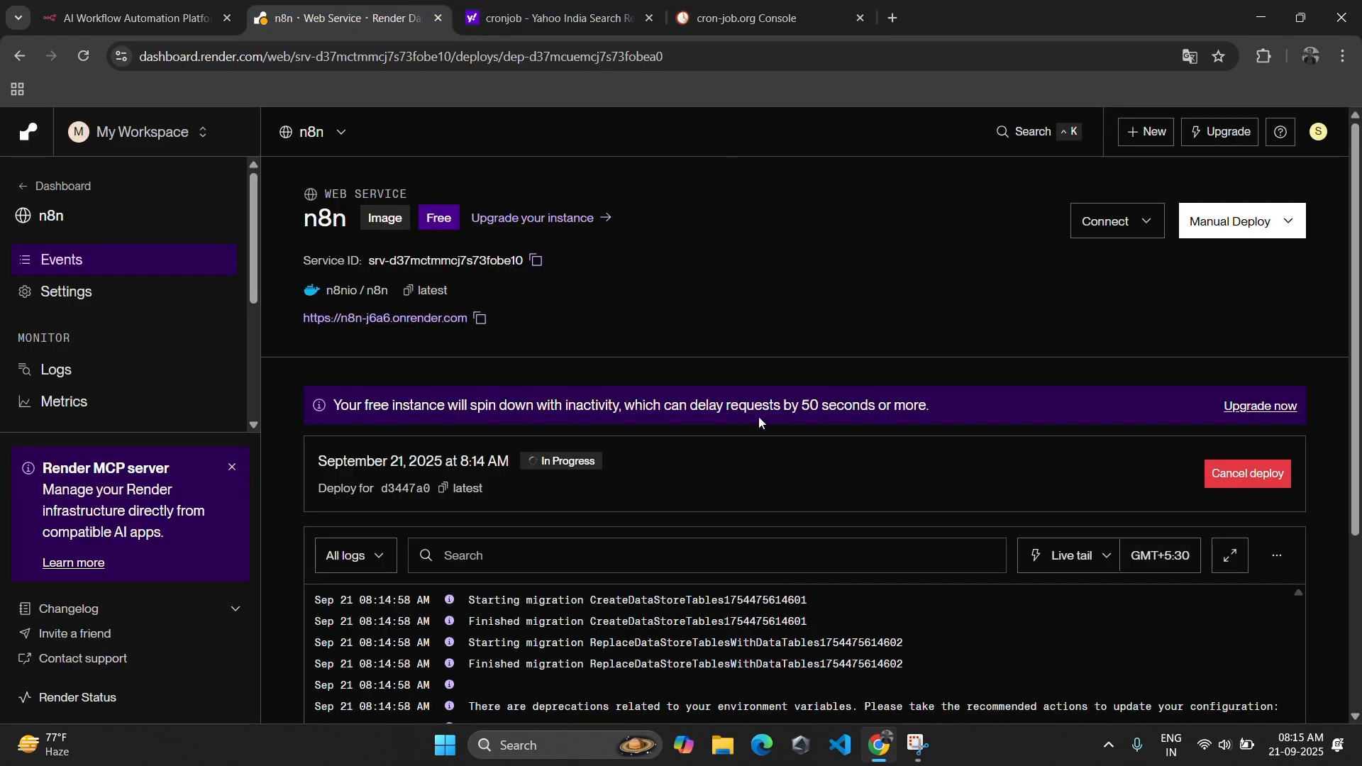
scroll(702, 494, "down", 3)
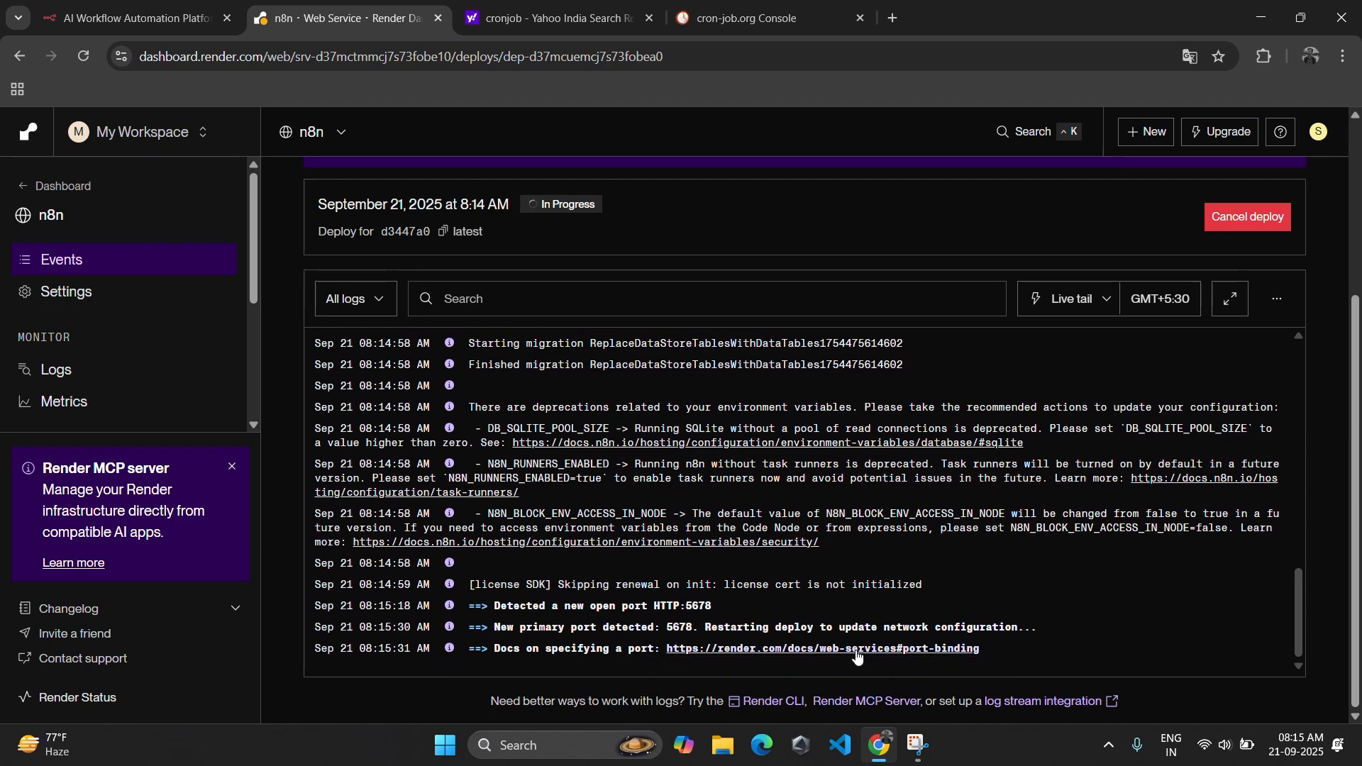
scroll(634, 401, "up", 10)
scroll(633, 401, "up", 5)
scroll(743, 493, "down", 15)
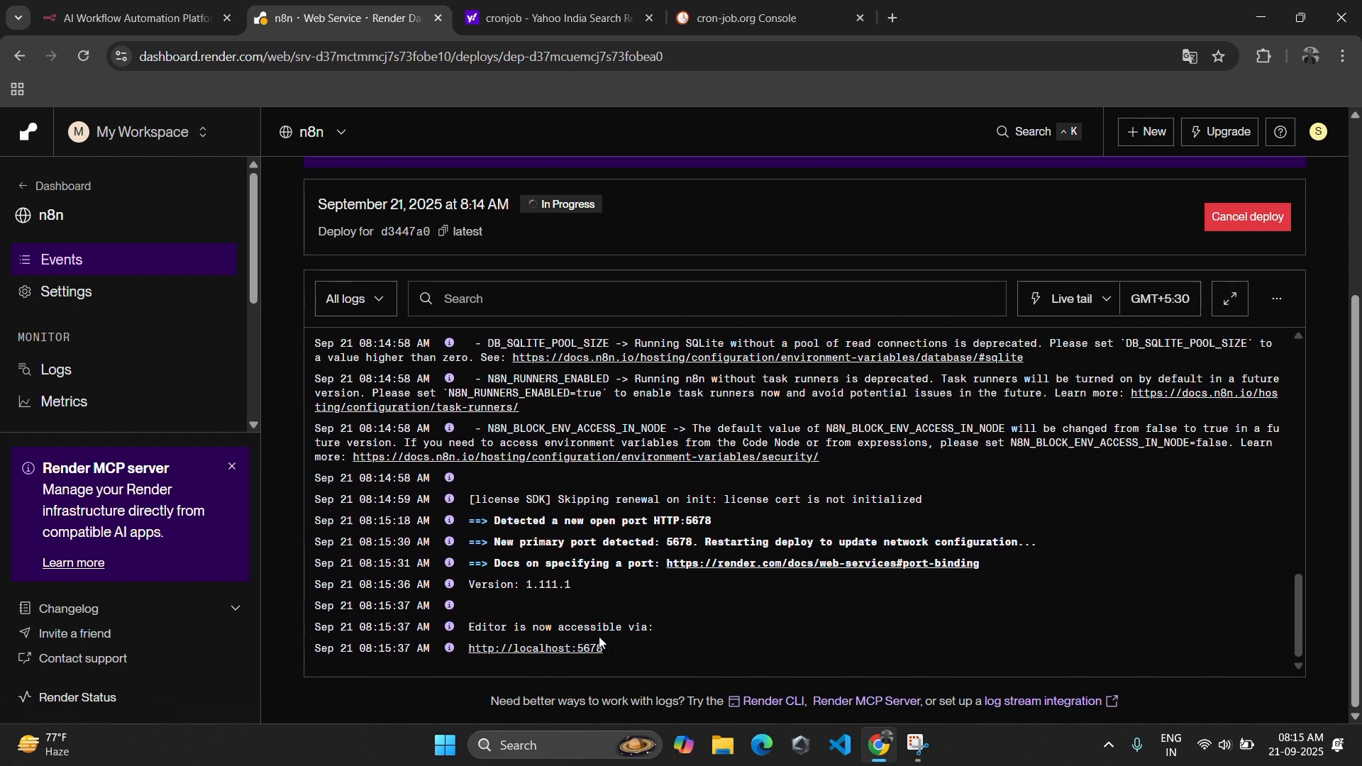
scroll(624, 568, "up", 5)
scroll(649, 334, "up", 3)
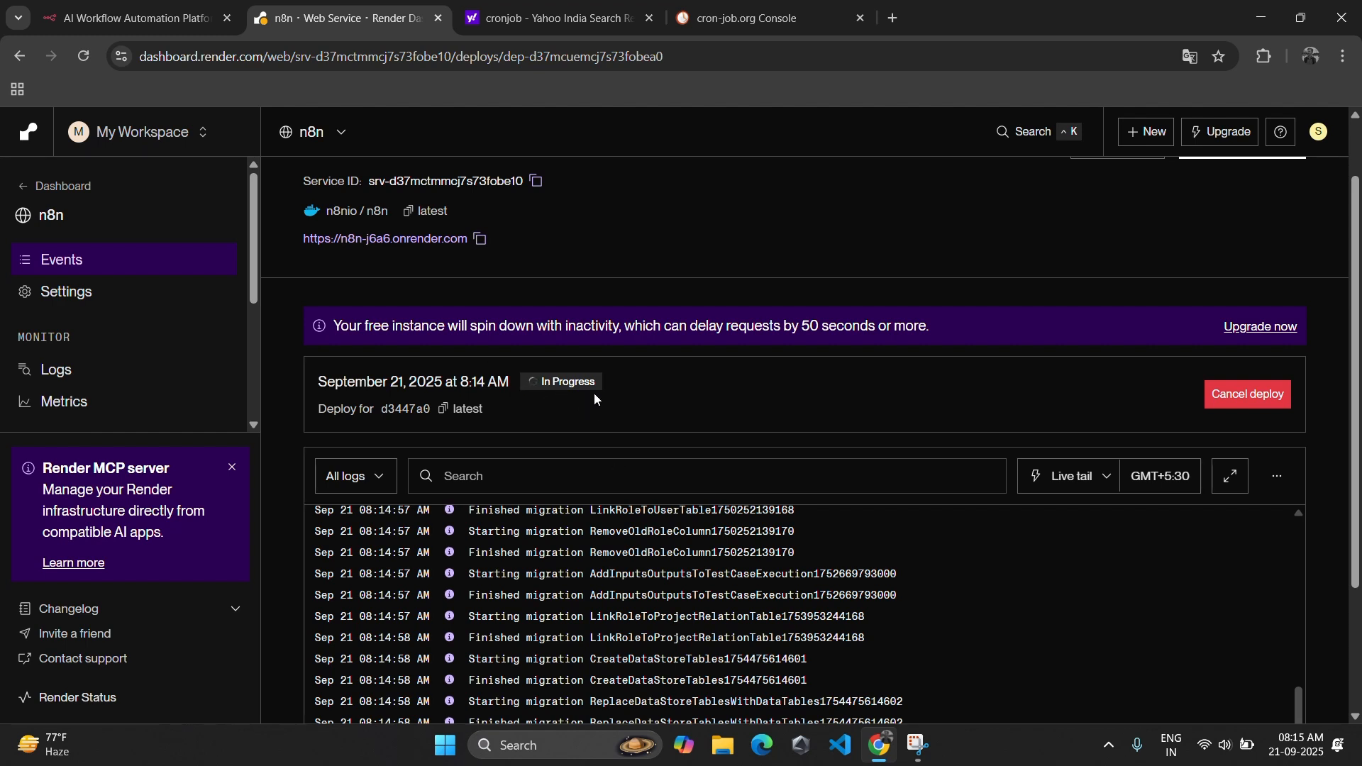
left_click_drag(295, 243, 417, 249)
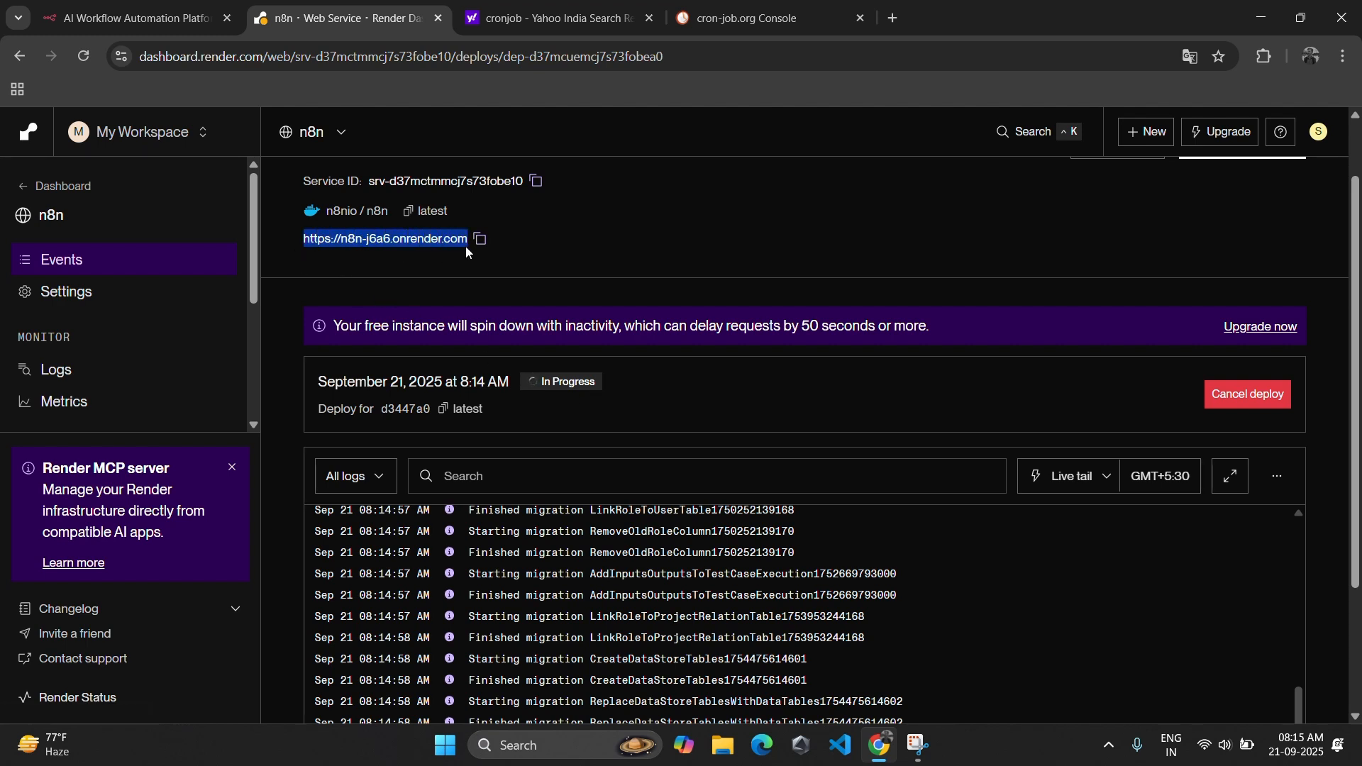
left_click(609, 264)
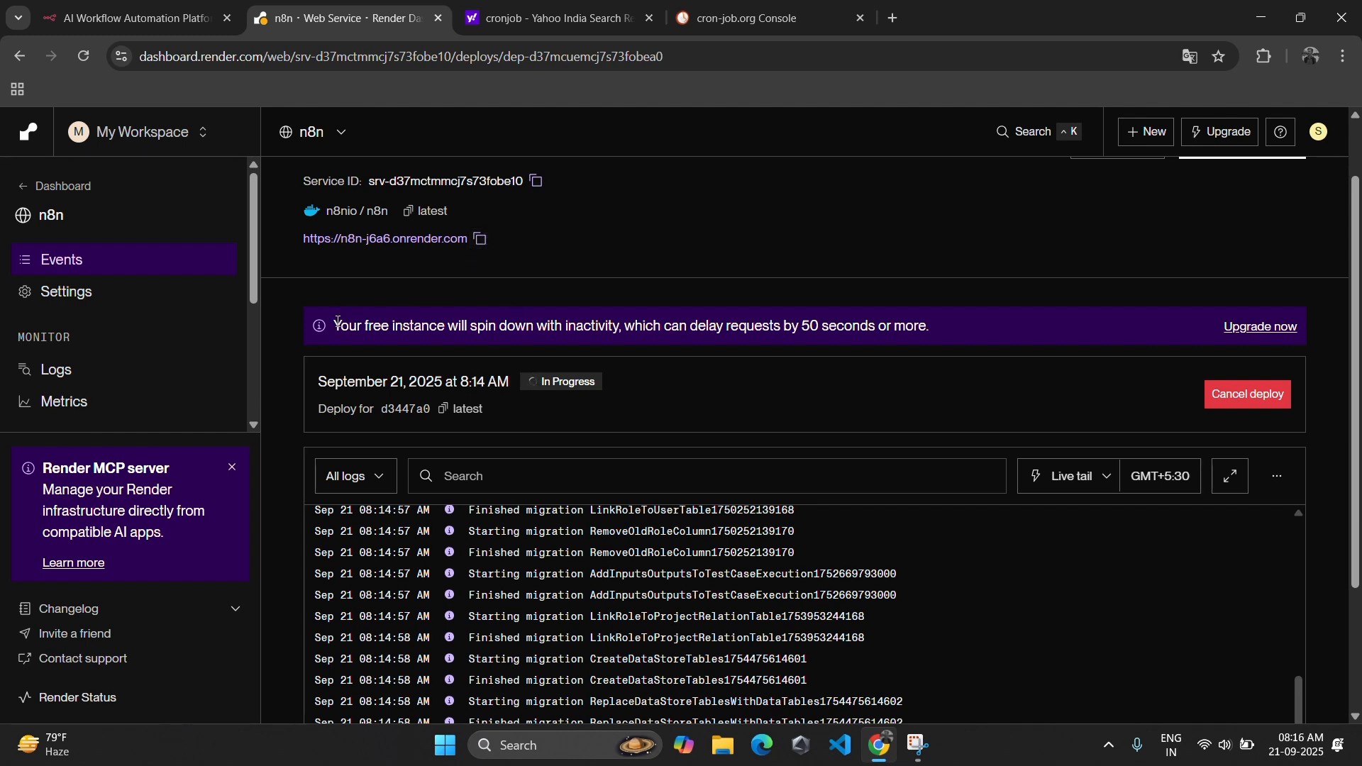
left_click_drag(333, 325, 625, 326)
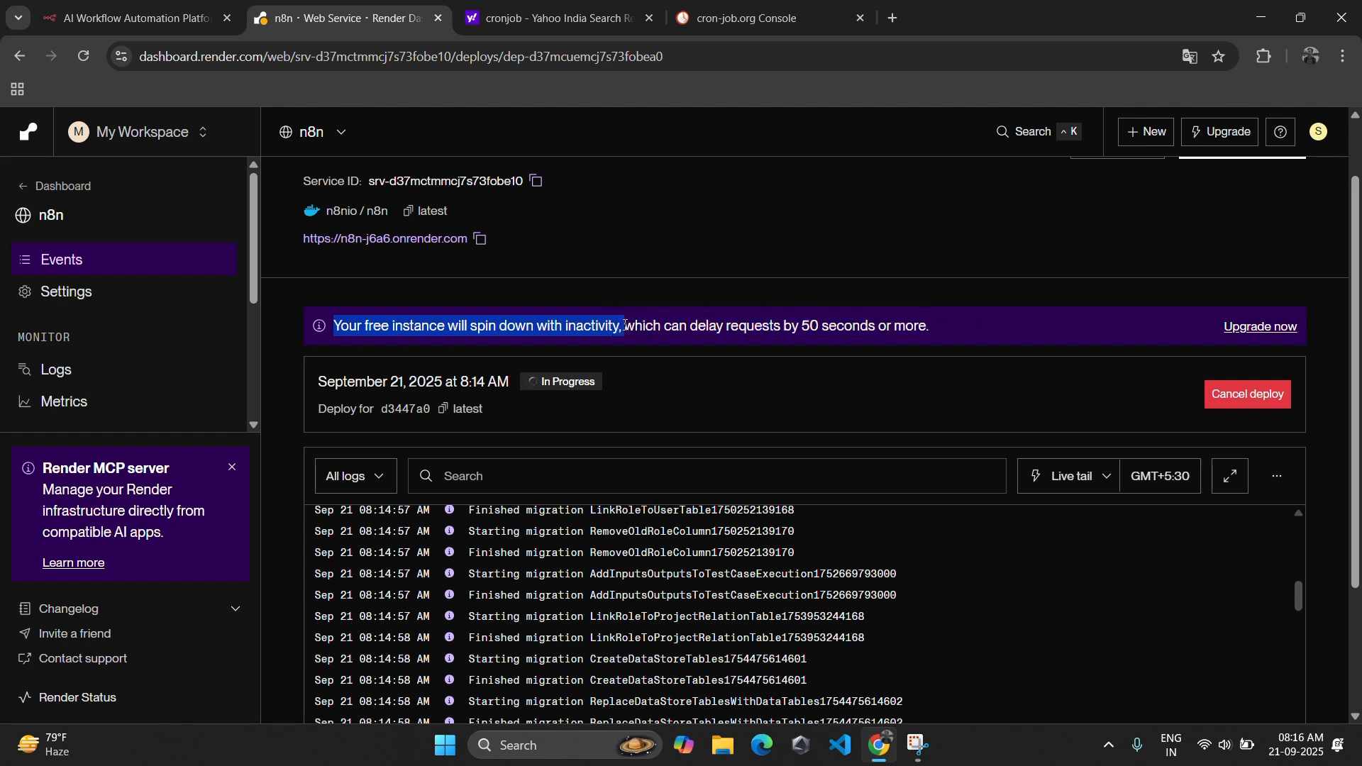
left_click(665, 283)
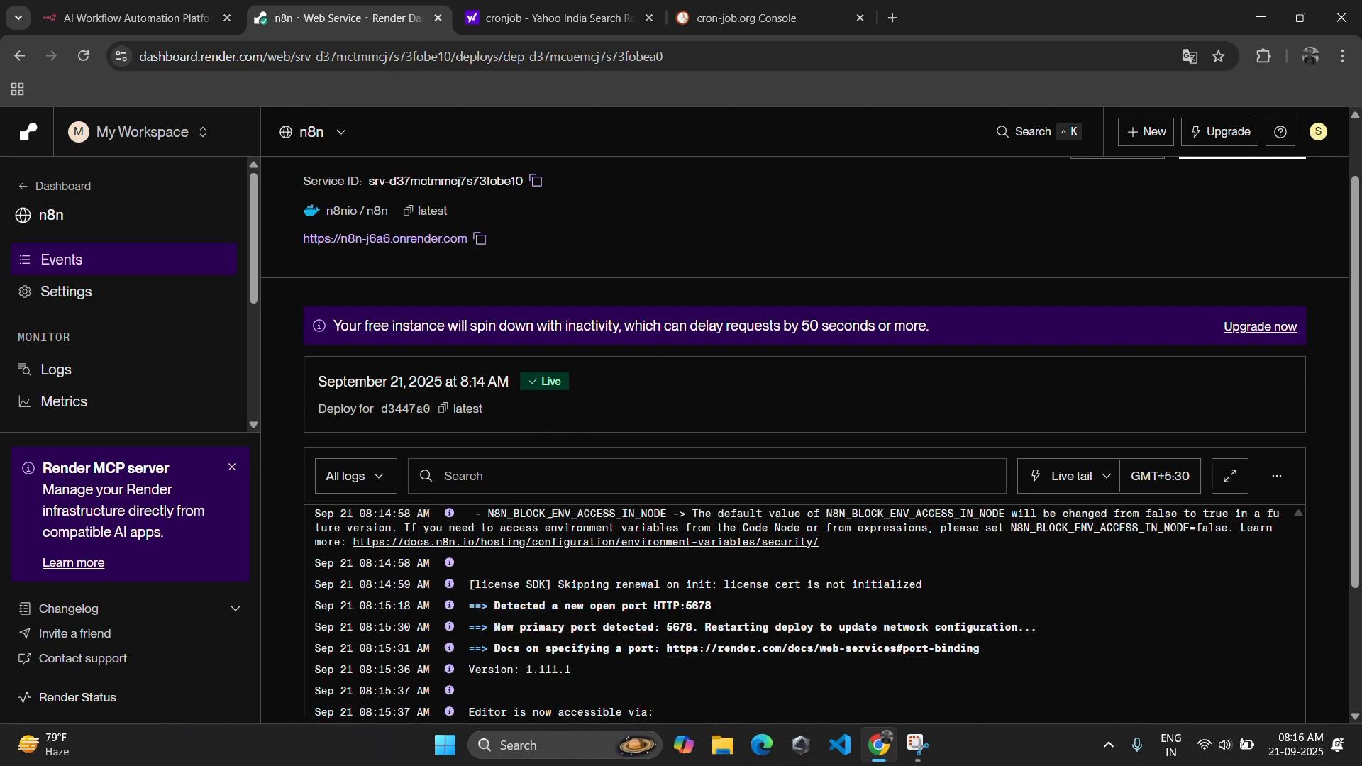
Step: Copy the n8n service's public URL from Render and open n8n-j6a6.onrender.com in a new tab
left_click(481, 240)
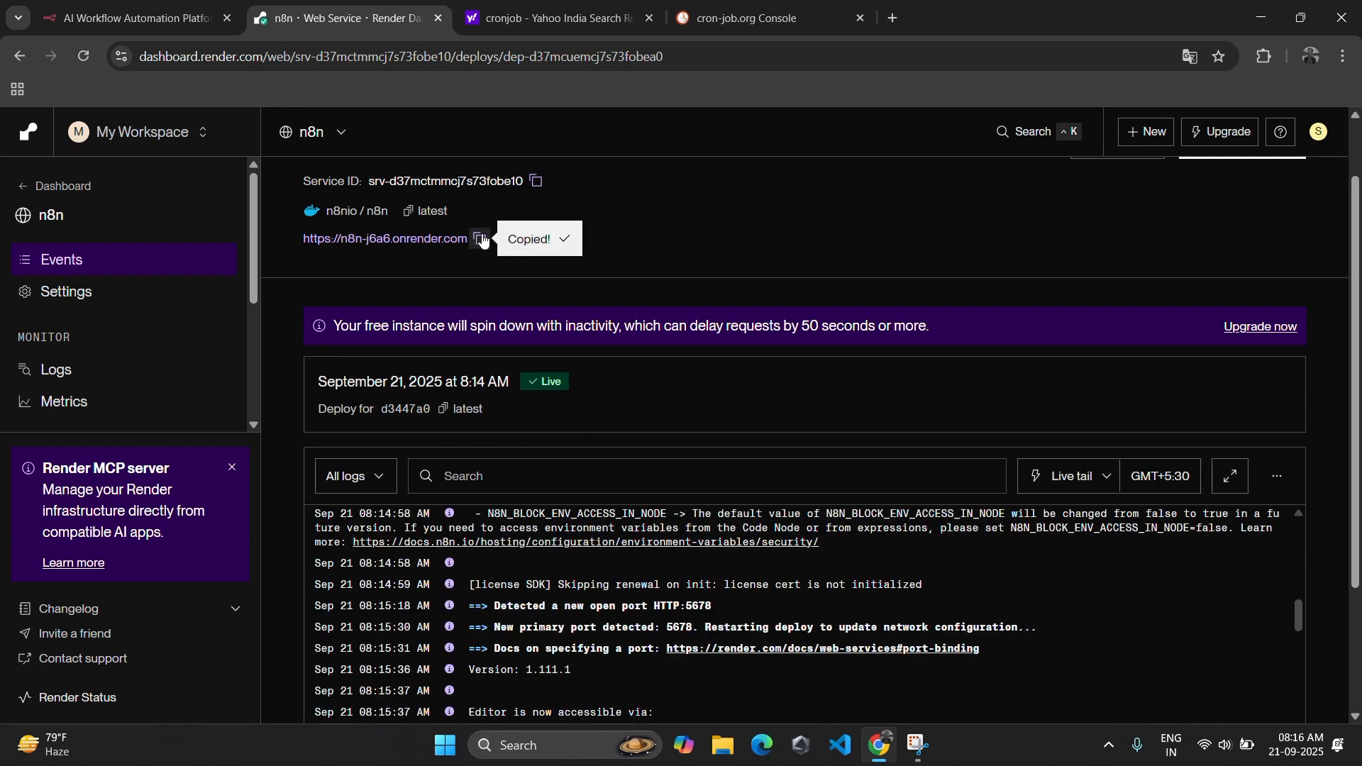
left_click(905, 24)
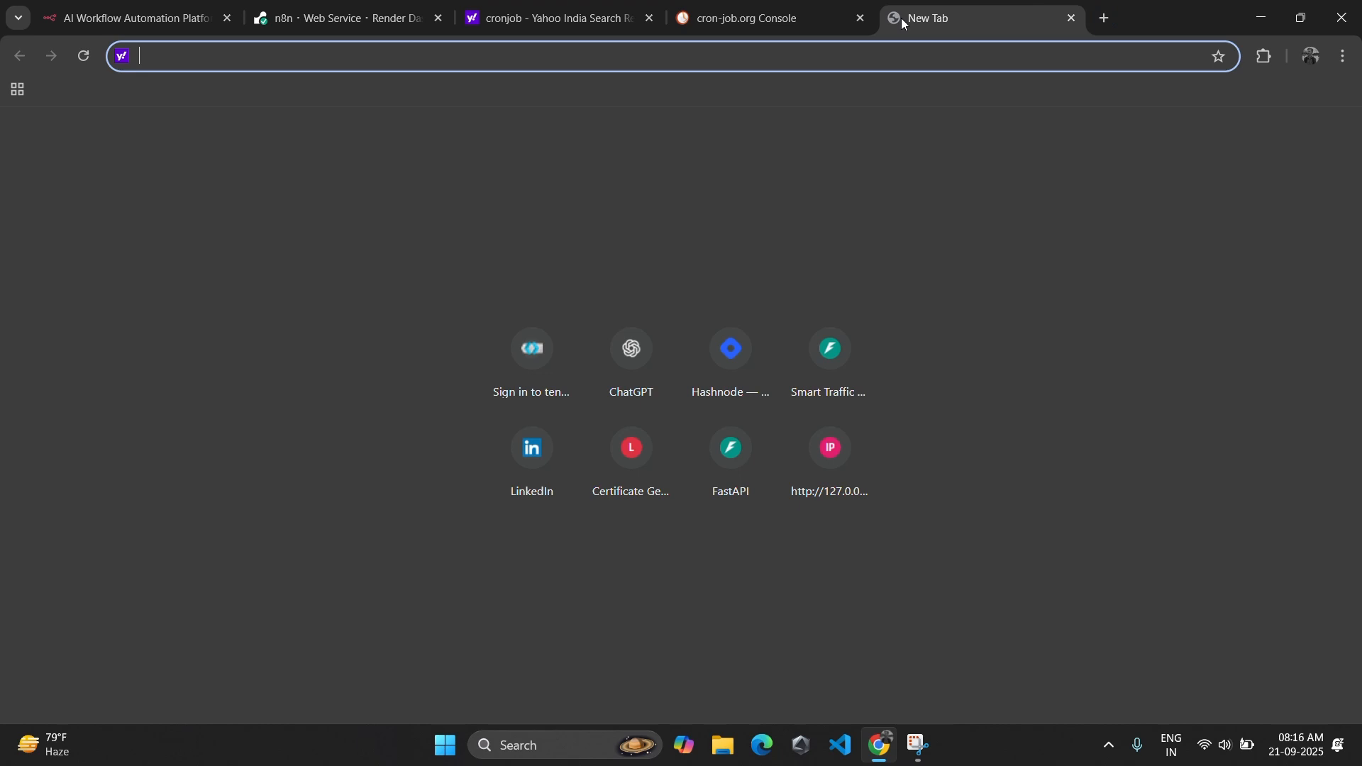
key("ctrl+v")
key("Return")
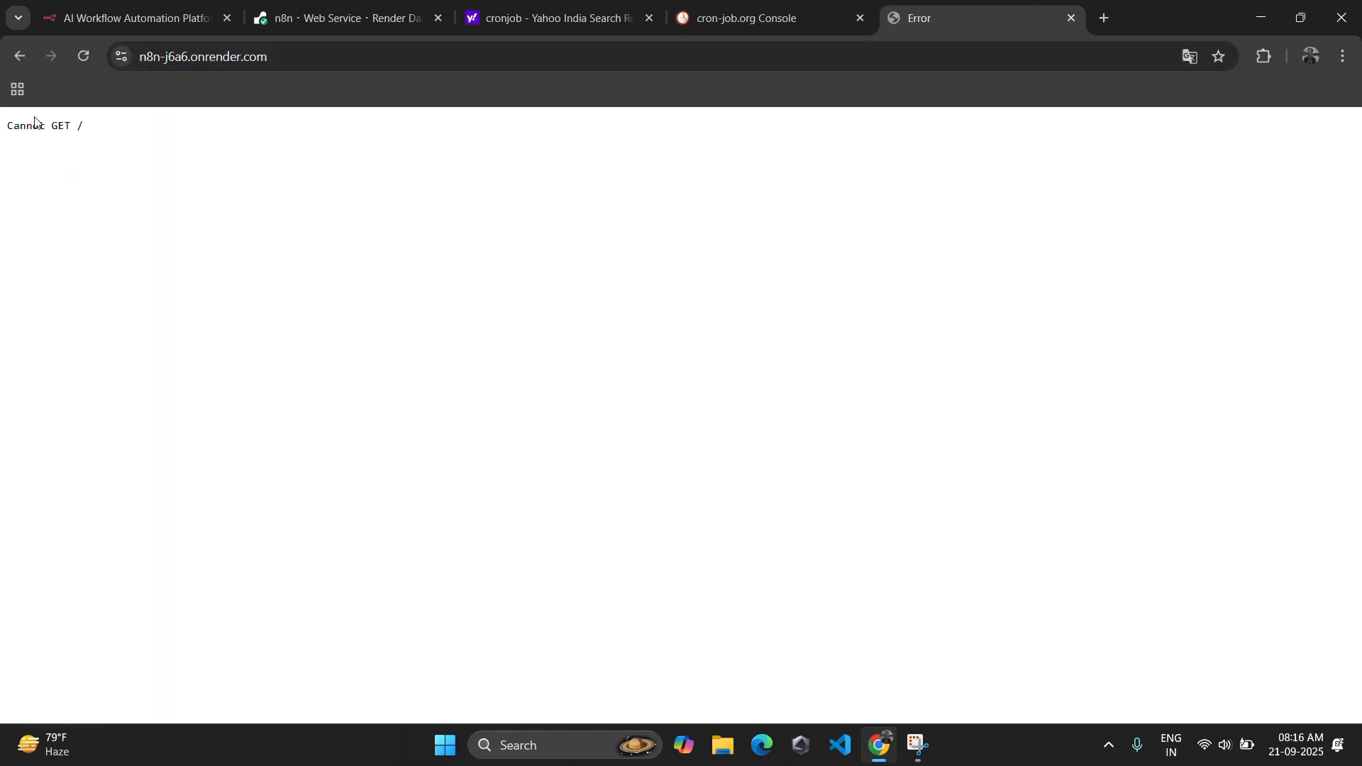
left_click(83, 57)
left_click(83, 57)
left_click(83, 59)
left_click(83, 60)
double_click(346, 55)
left_click(346, 55)
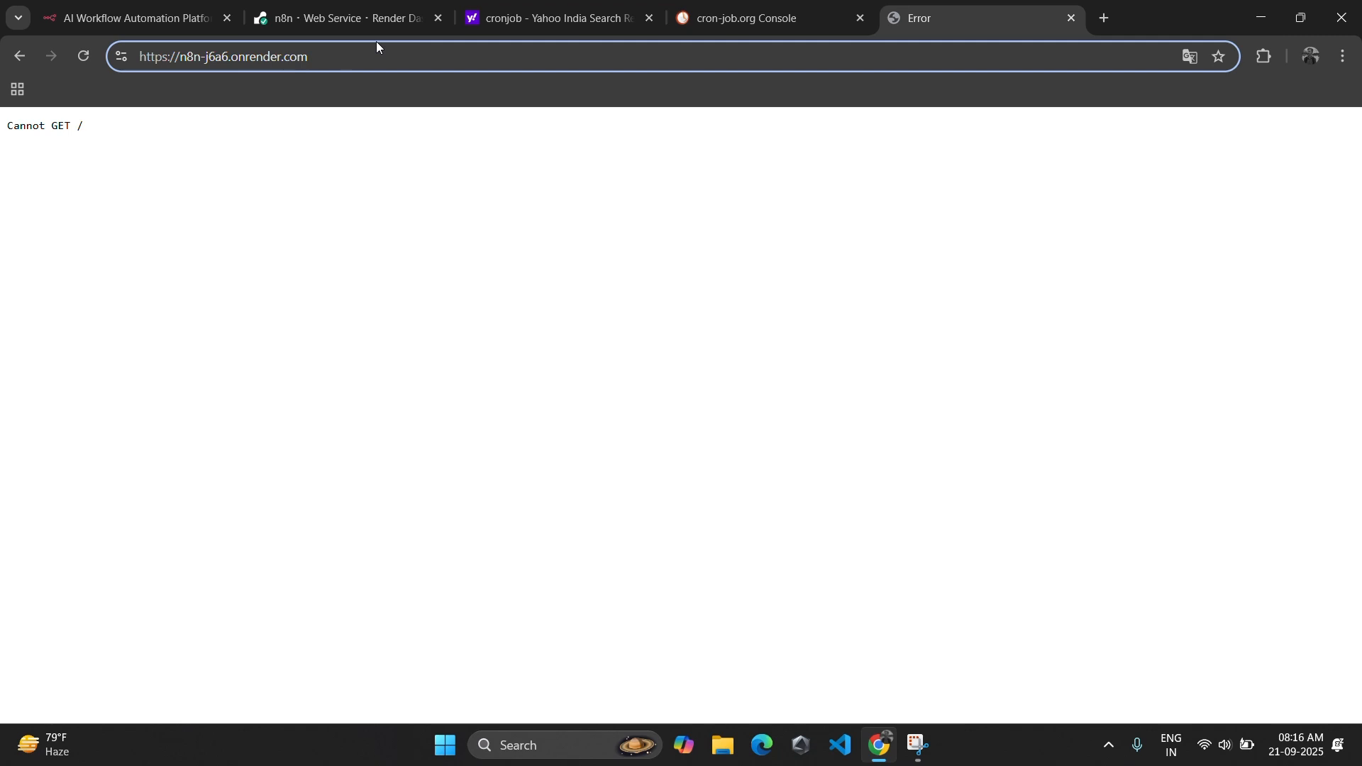
key("Return")
left_click(83, 55)
left_click(83, 55)
left_click(83, 55)
left_click(83, 55)
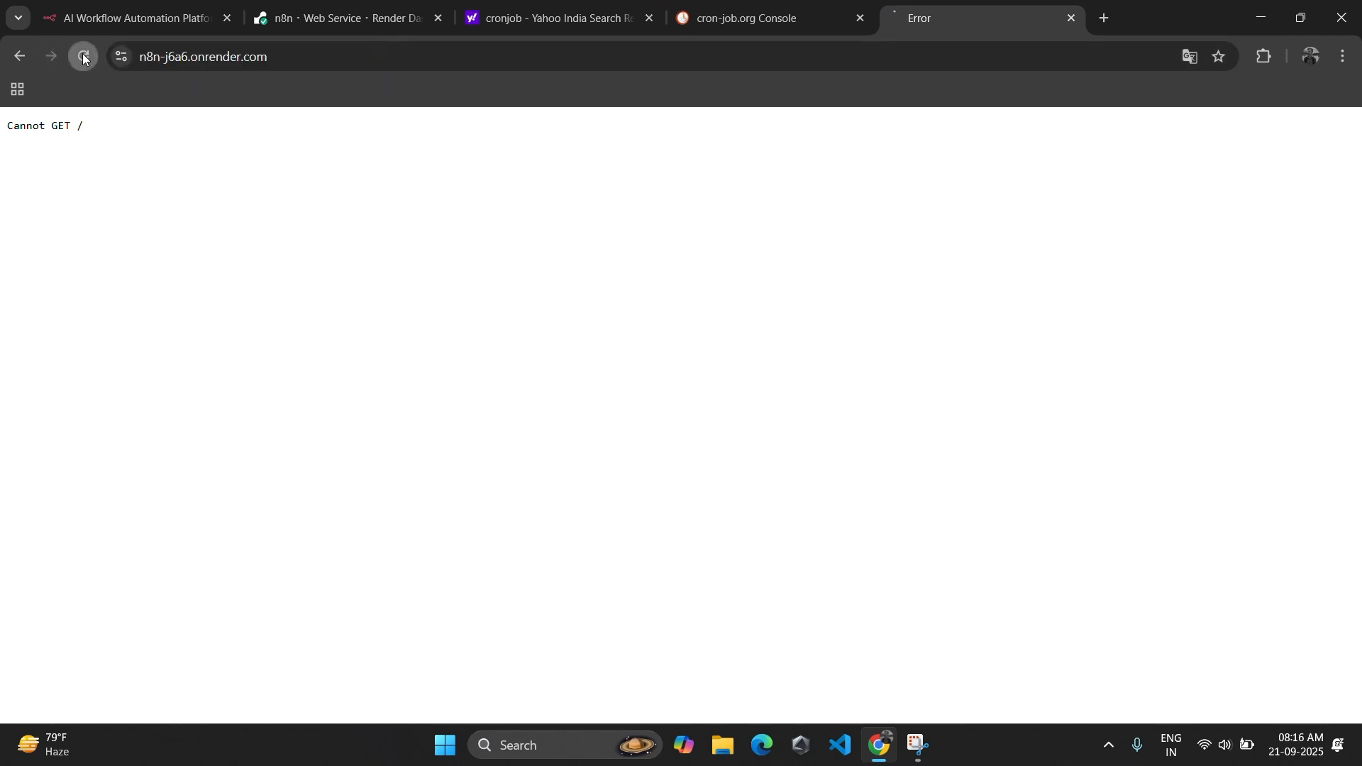
Step: Replace the error tab with a fresh one, open the copied n8n-j6a6.onrender.com URL there again, and reload it
left_click(1104, 18)
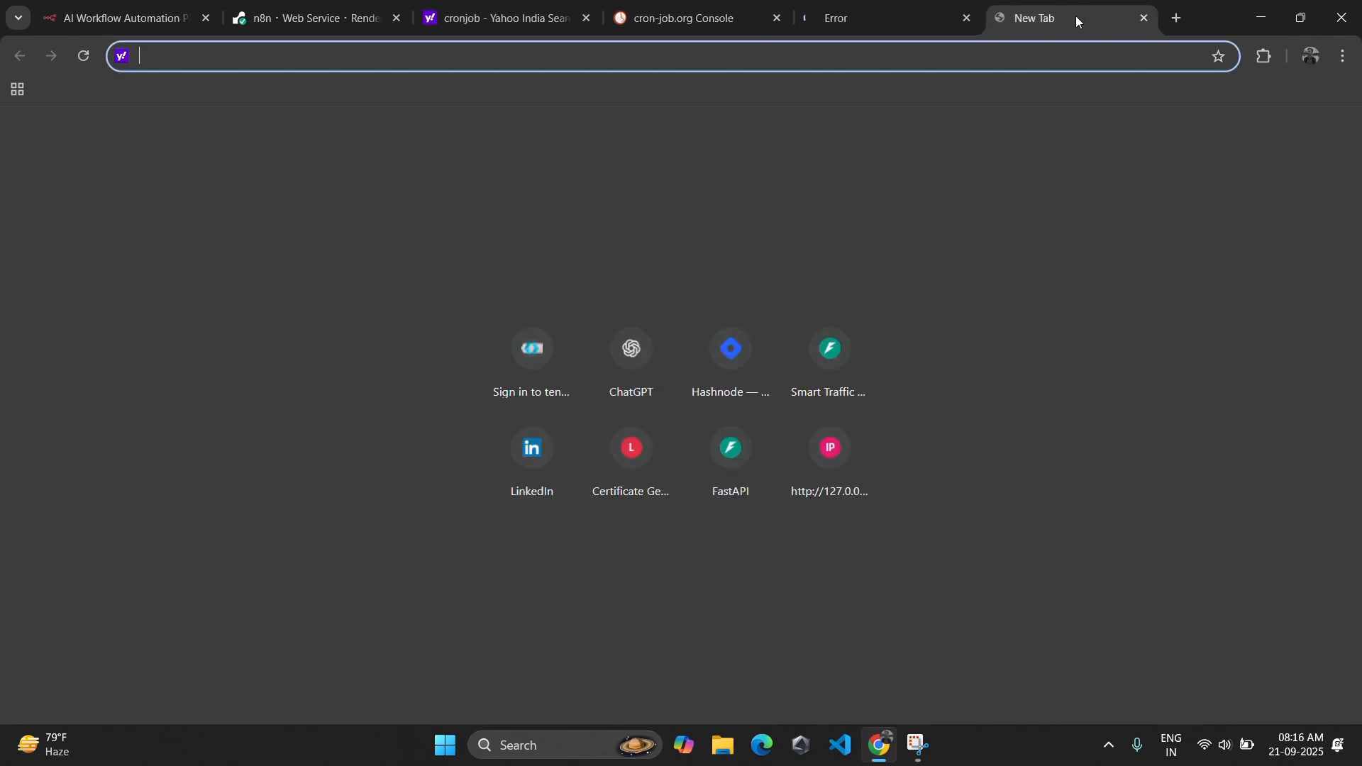
left_click(962, 18)
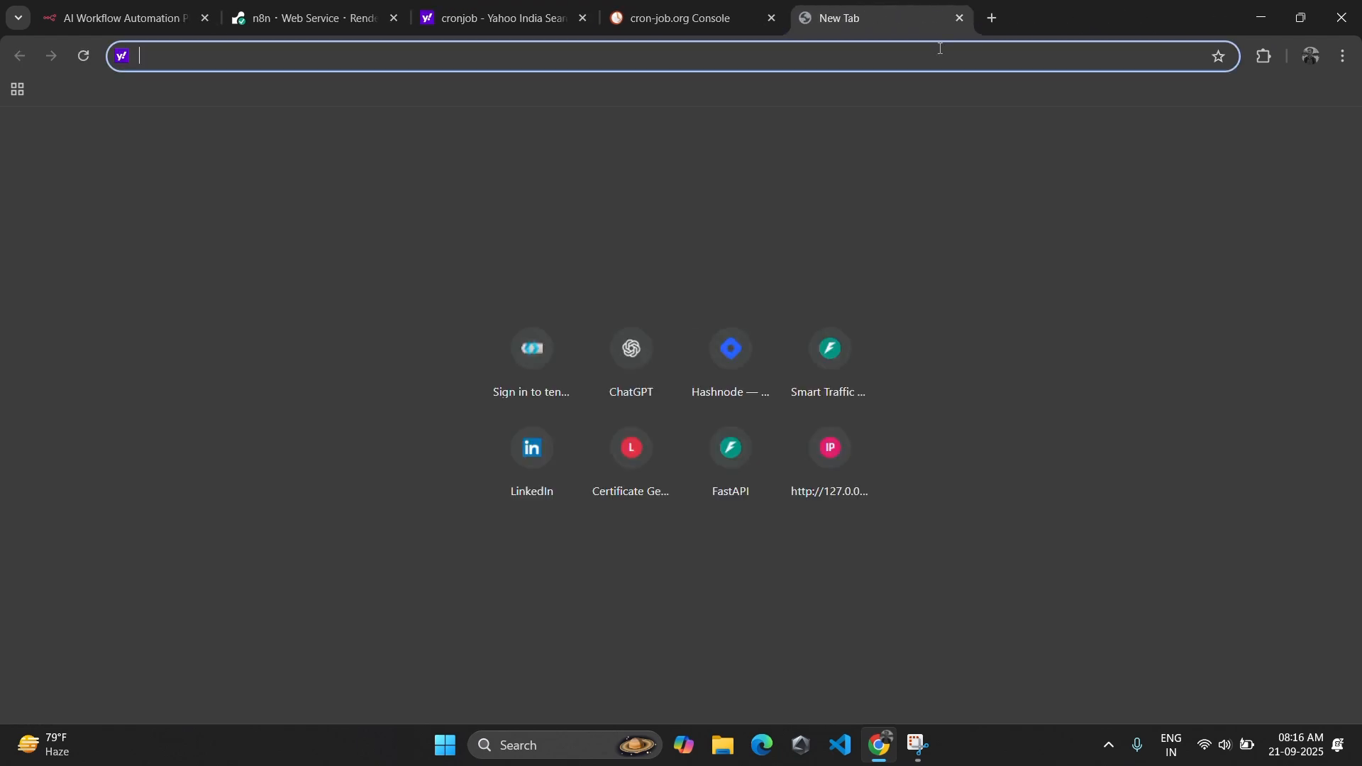
key("ctrl+v")
key("Return")
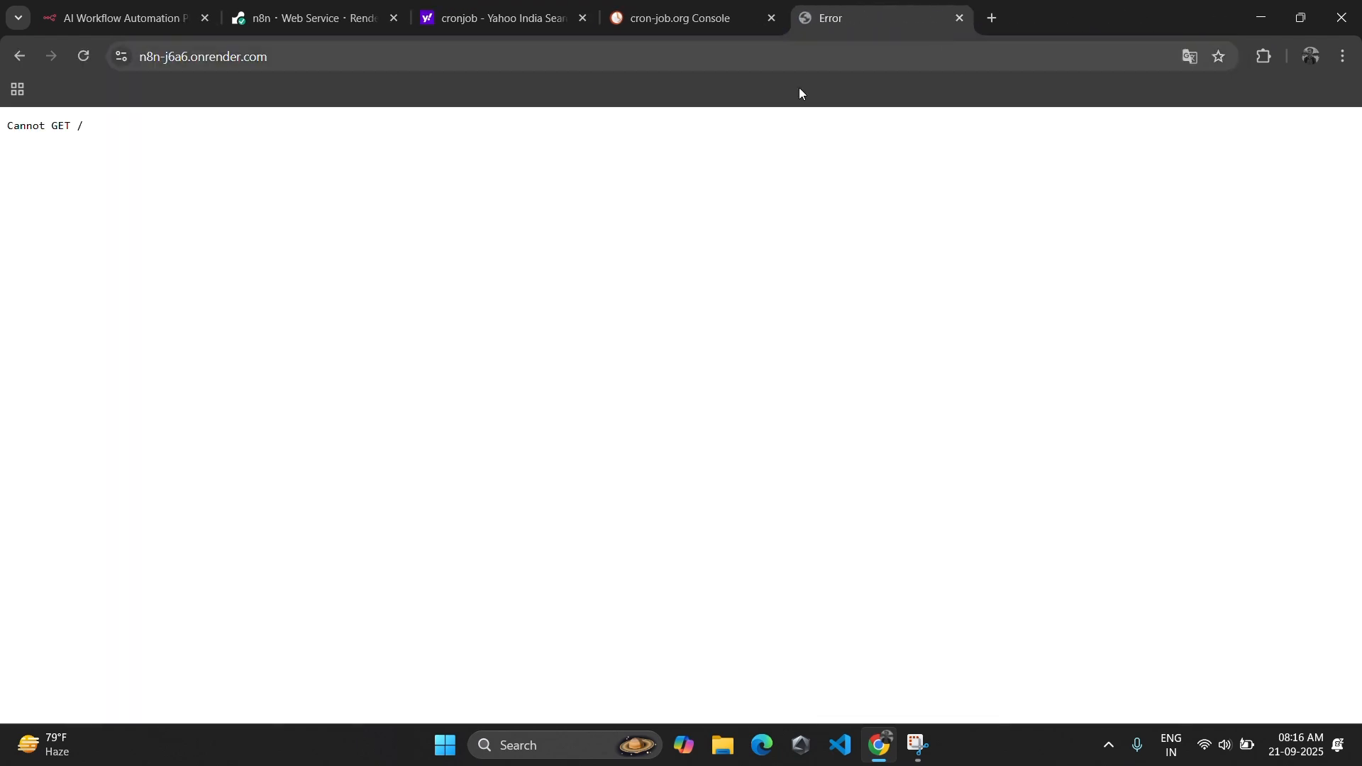
left_click(83, 57)
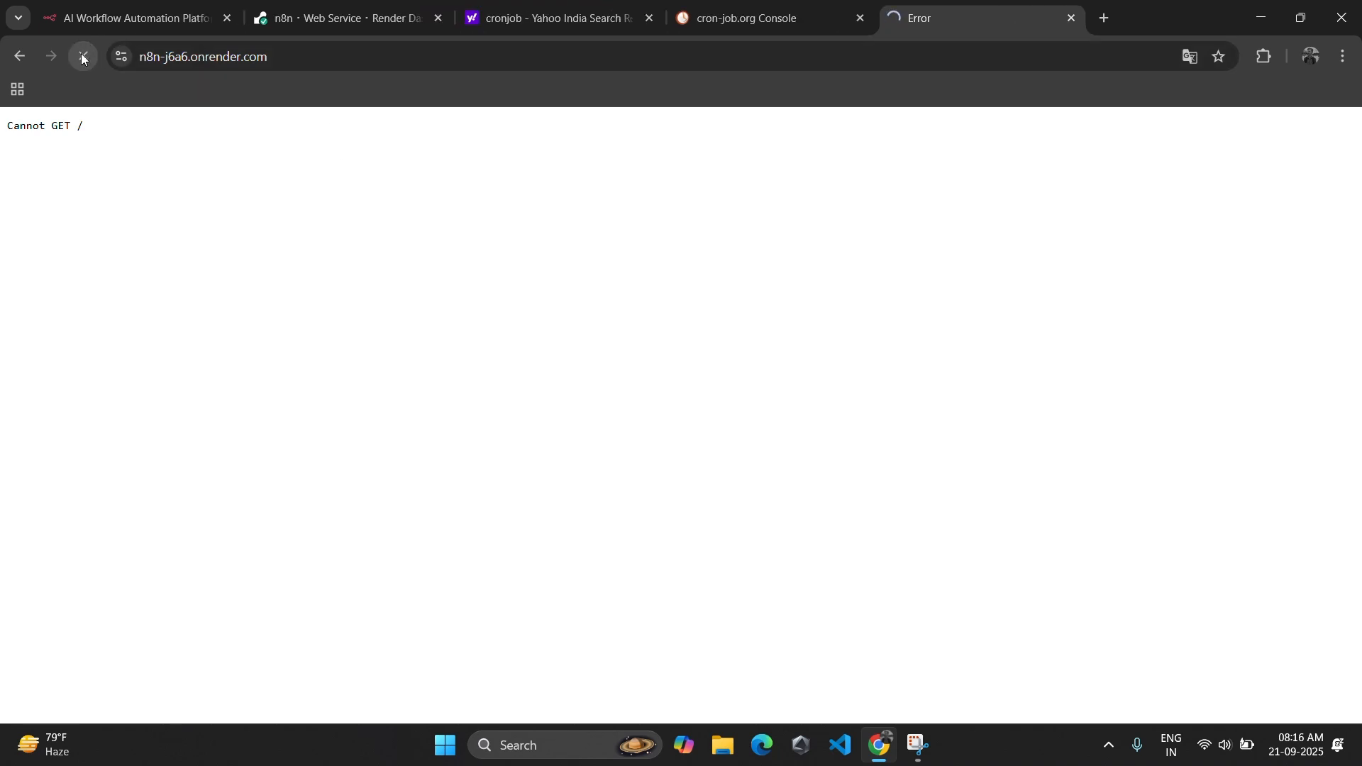